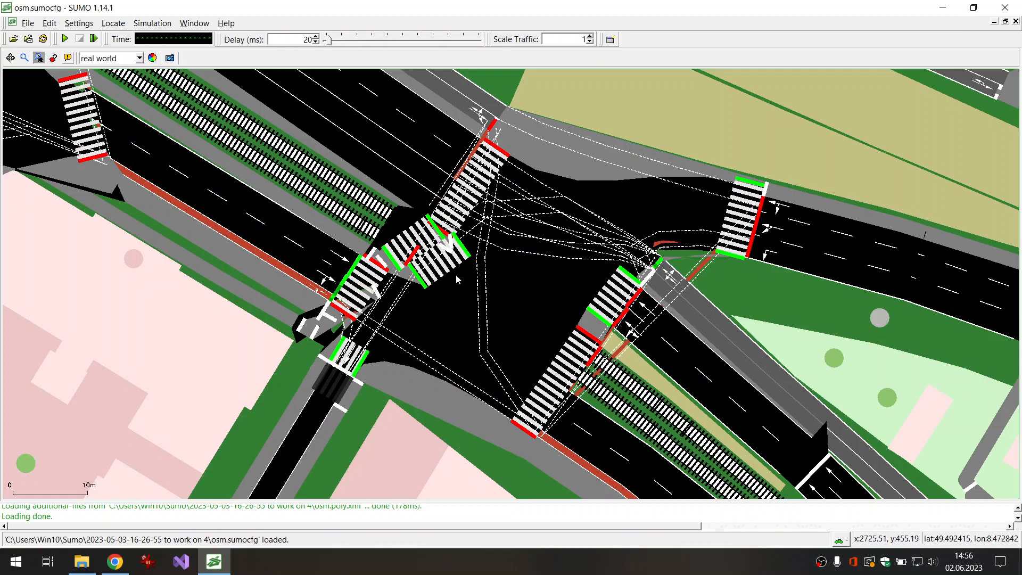
Step: Open the network in NETEDIT and join the six neighbouring junctions on the west side of the intersection into one
key(ctrl+t)
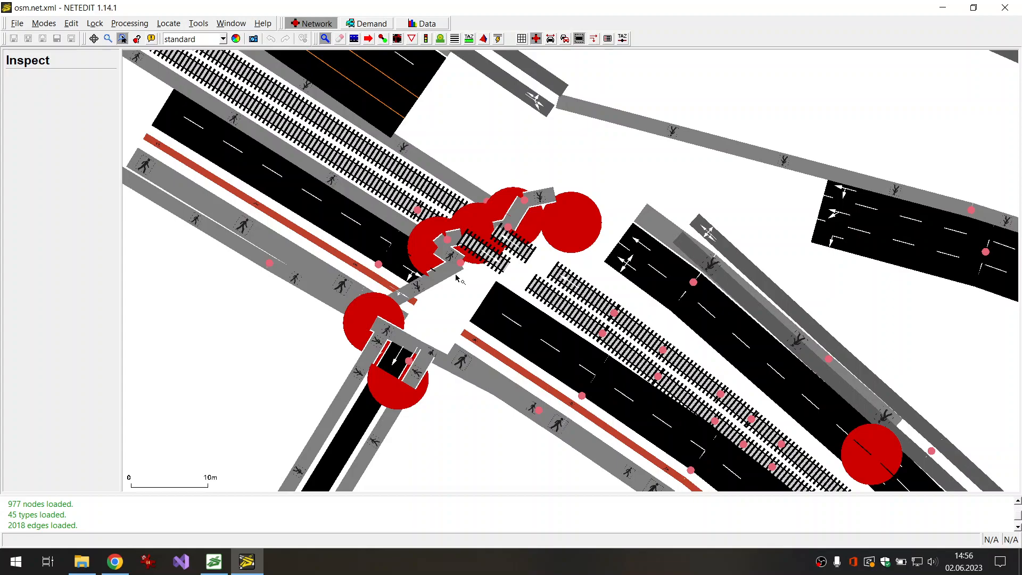
click(354, 38)
click(570, 224)
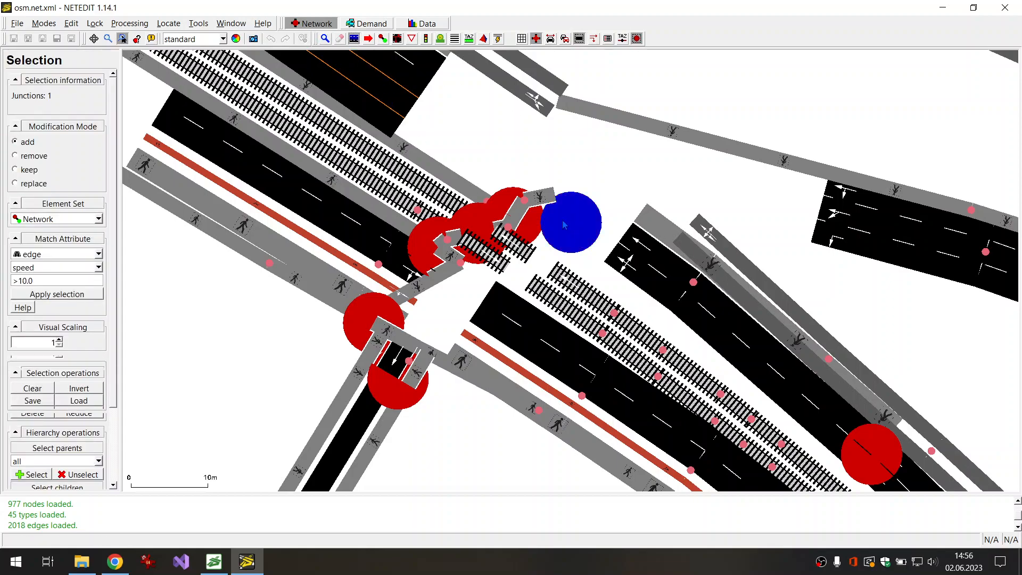
click(529, 229)
click(468, 230)
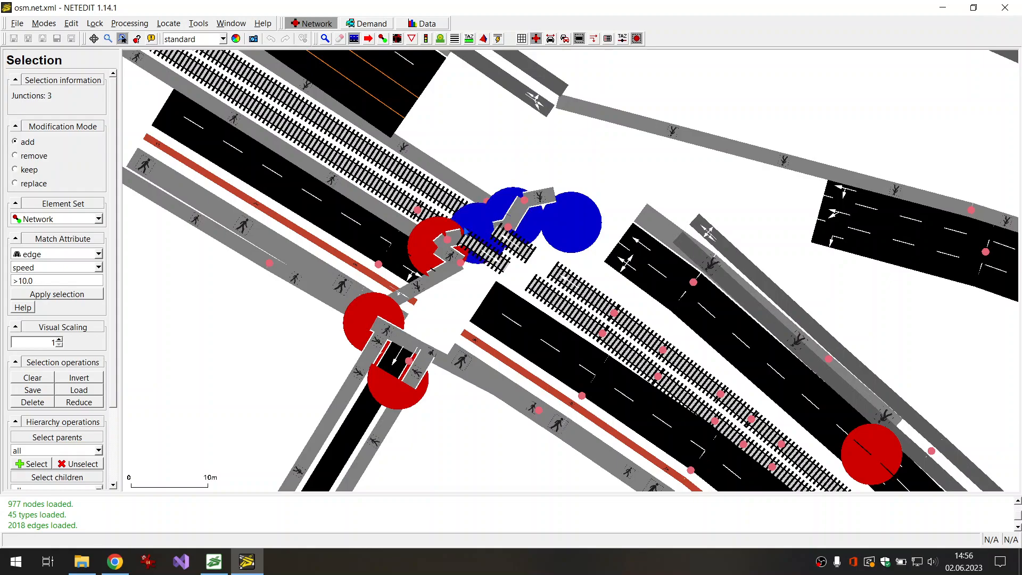
click(430, 240)
click(372, 308)
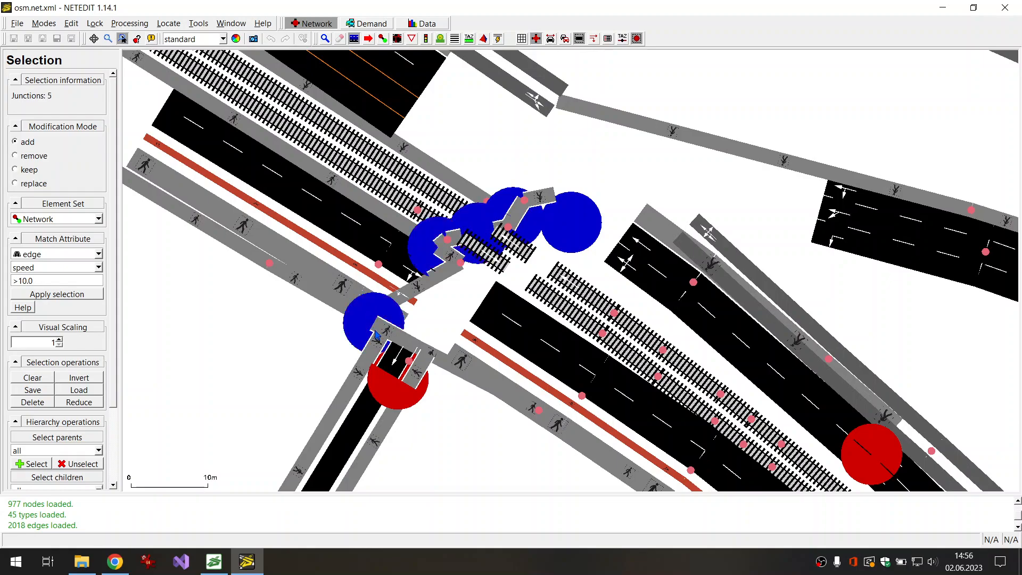
click(393, 389)
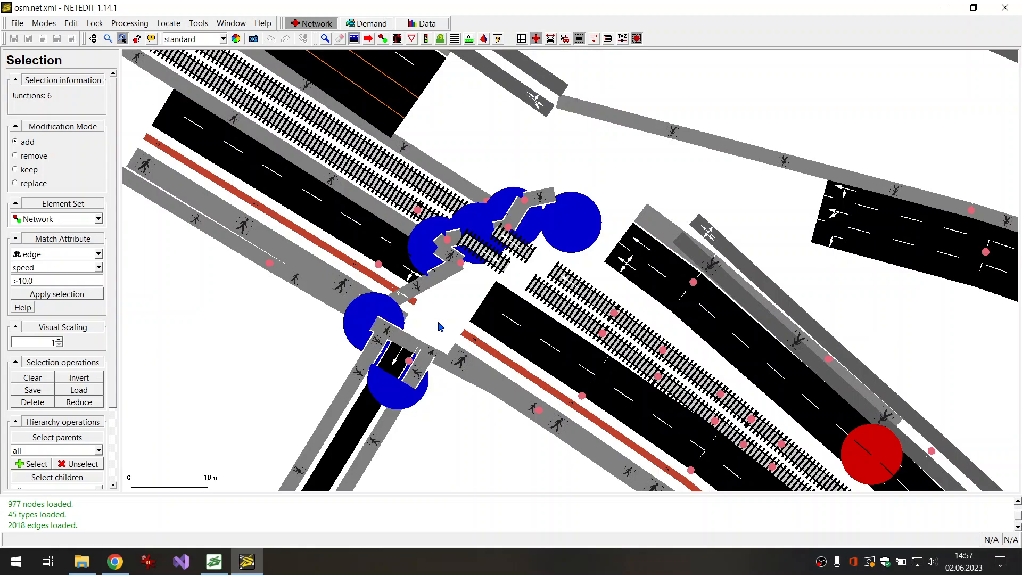
key(F7)
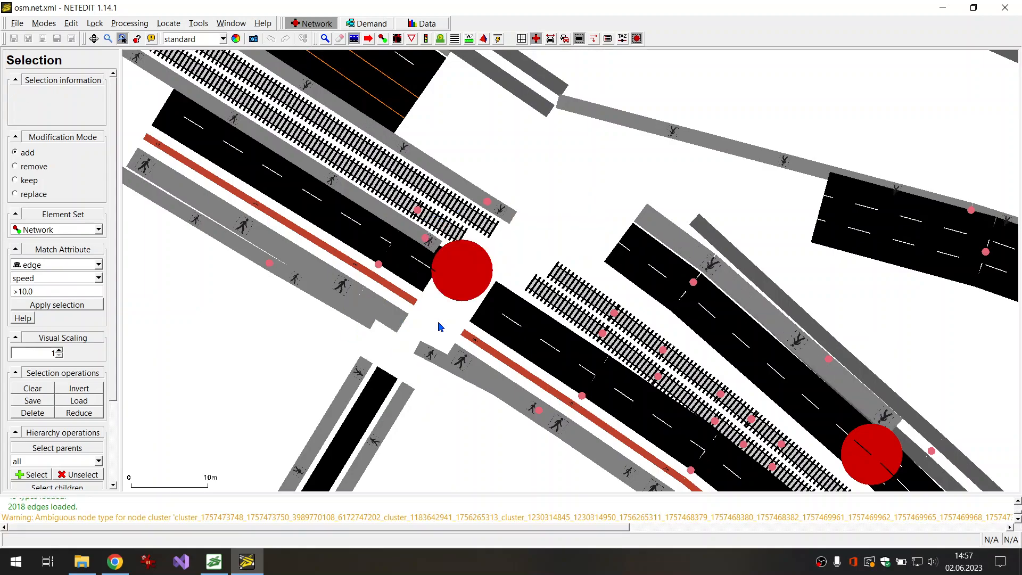
click(129, 24)
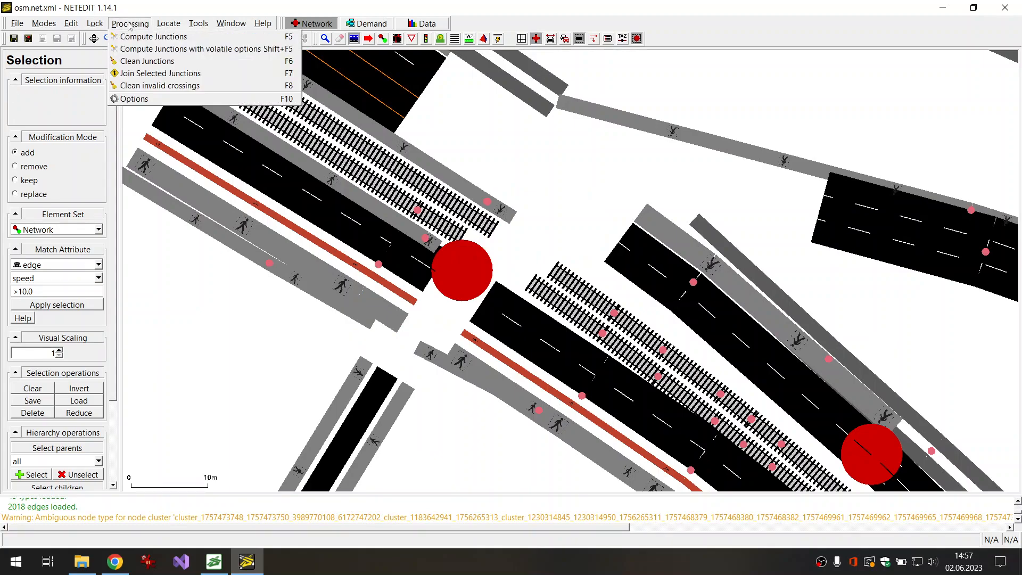
click(129, 25)
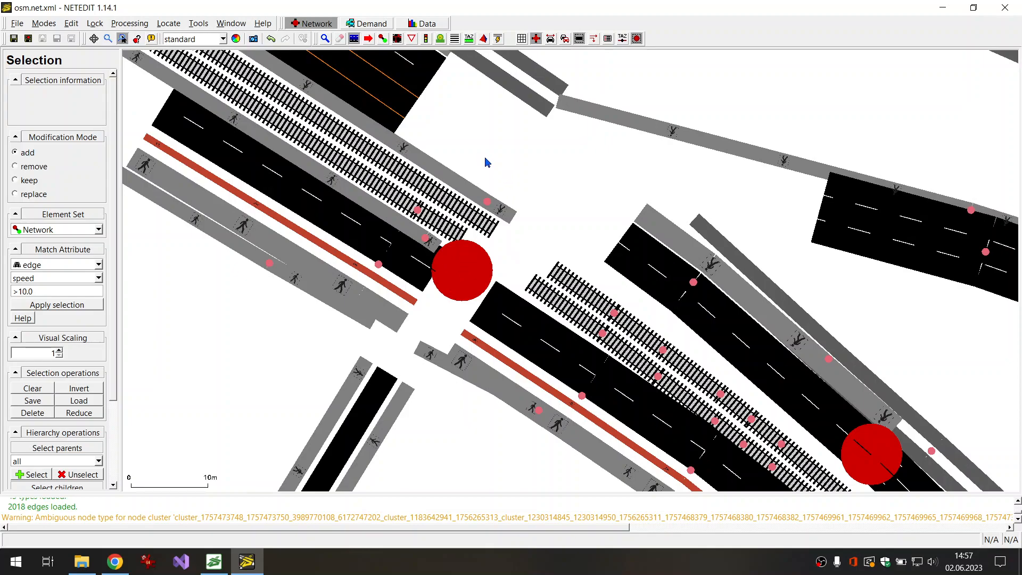
Step: Delete the two overlapping sidewalk edges along the southwest side of the intersection and recompute the junctions
scroll(505, 160, down, 4)
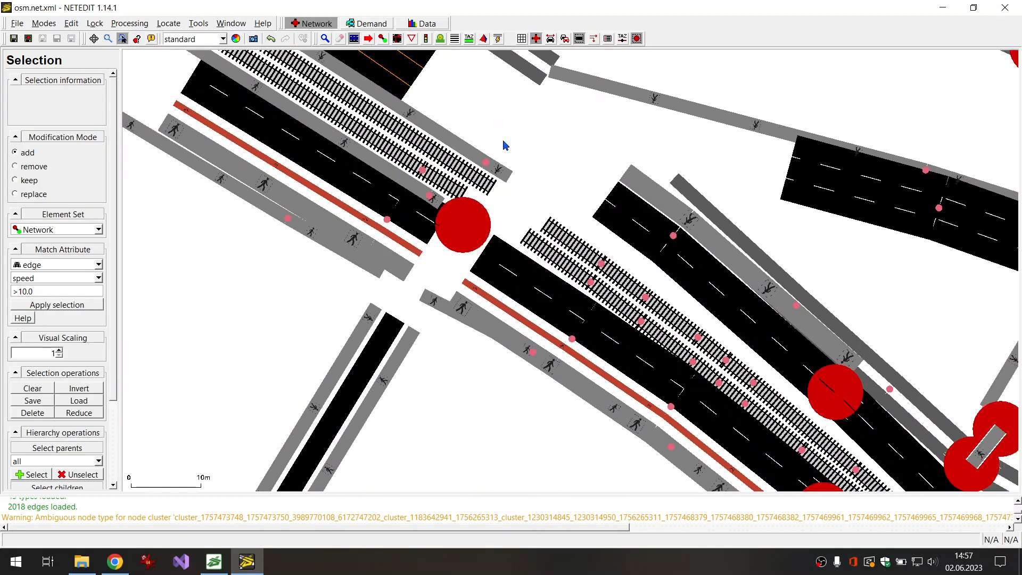
drag(510, 113, 518, 191)
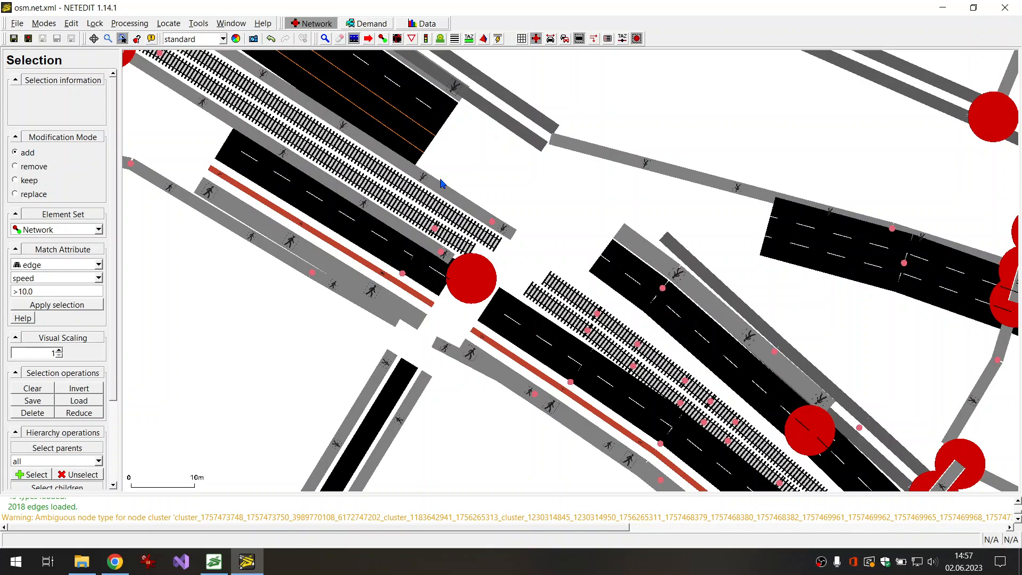
click(346, 299)
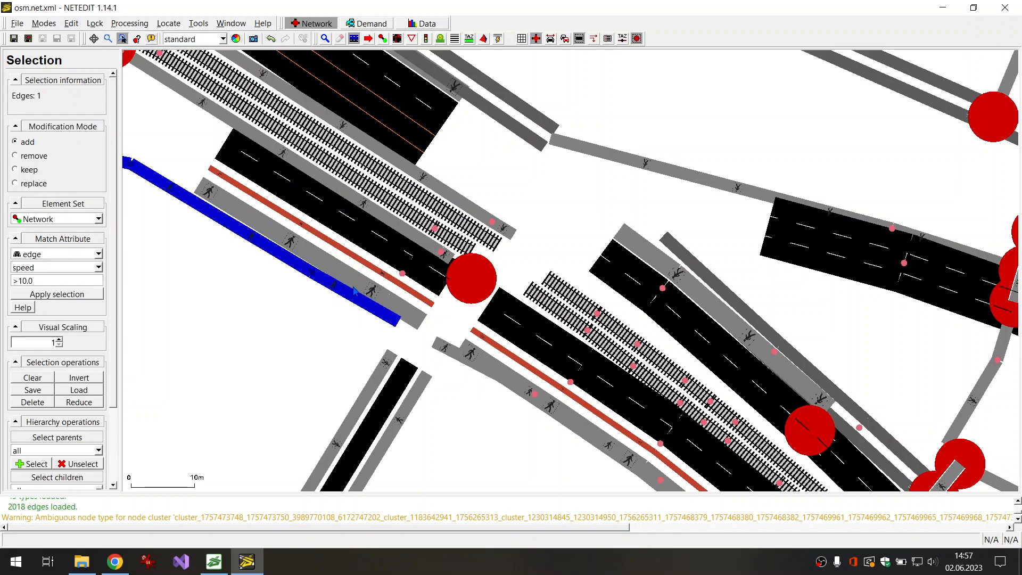
click(357, 289)
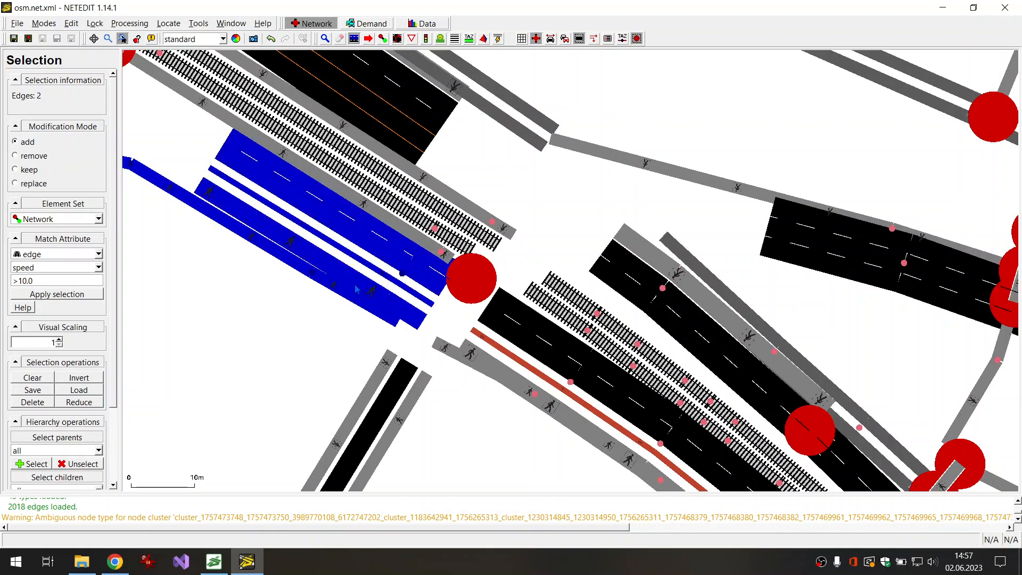
click(359, 289)
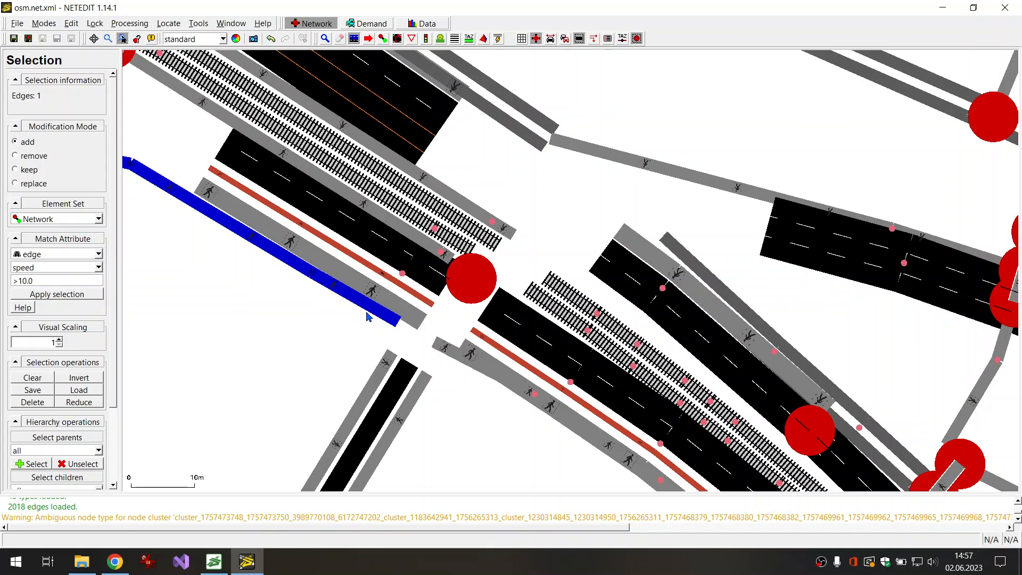
key(Delete)
click(444, 349)
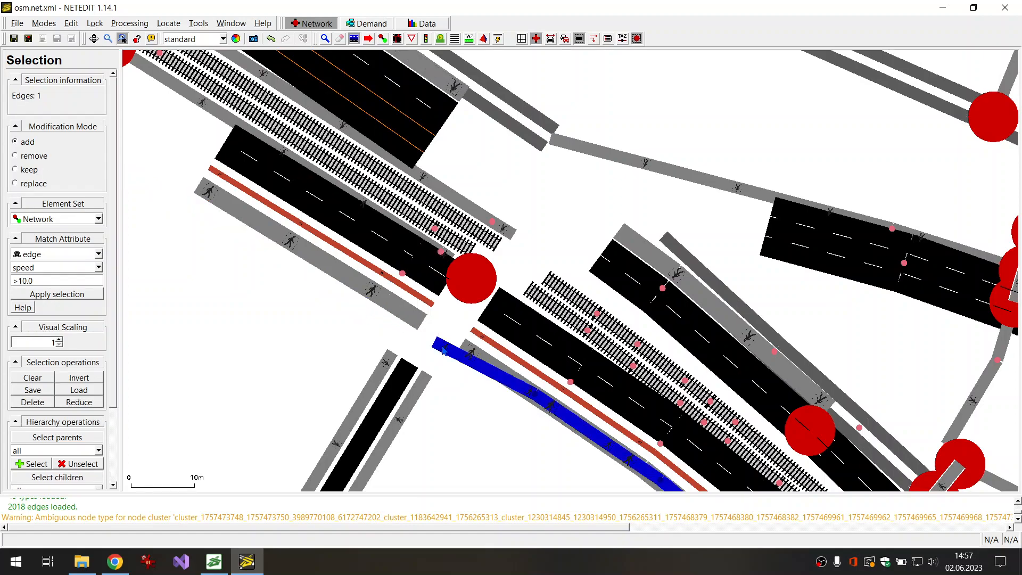
key(Delete)
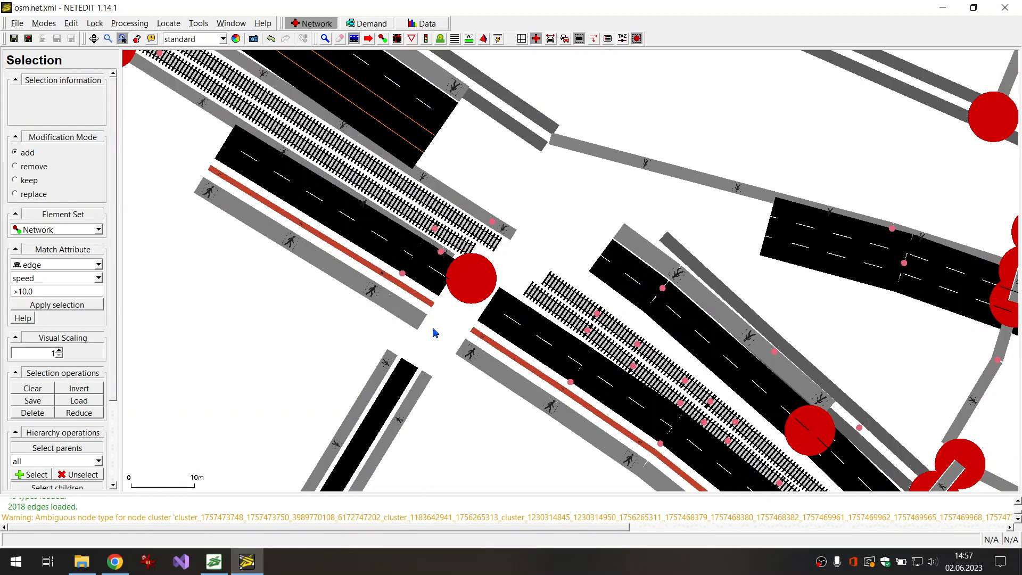
key(F5)
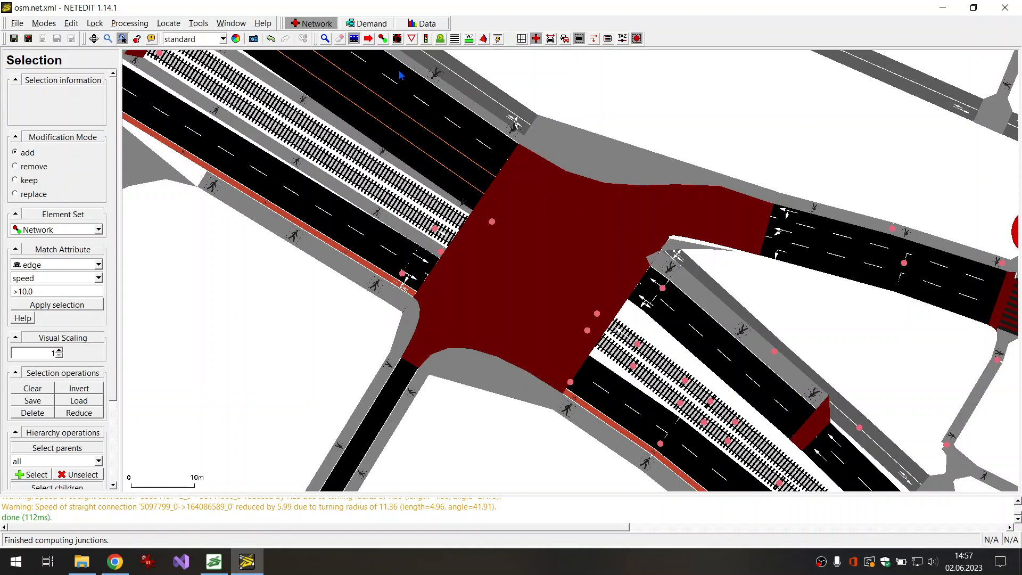
Step: Set custom endpoints for the two dark grey paths entering from the northwest and shift them outward from the adjacent sidewalk
click(368, 39)
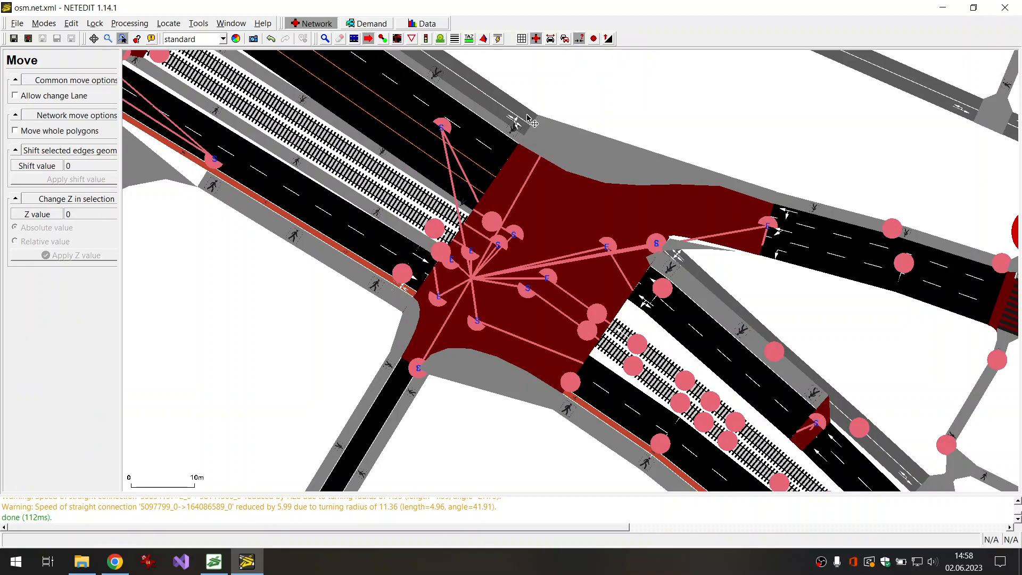
drag(527, 120, 501, 85)
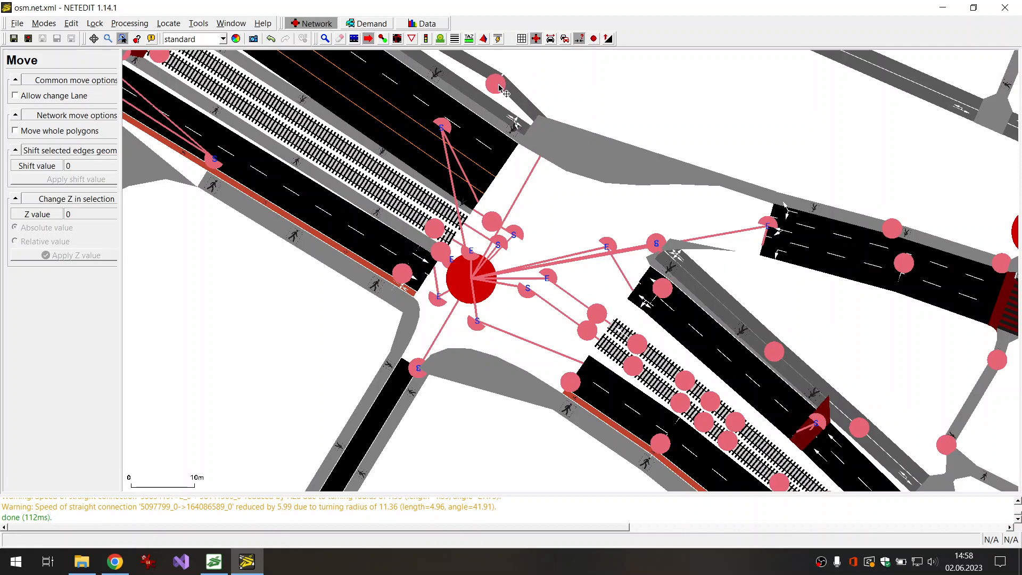
shift+click(528, 112)
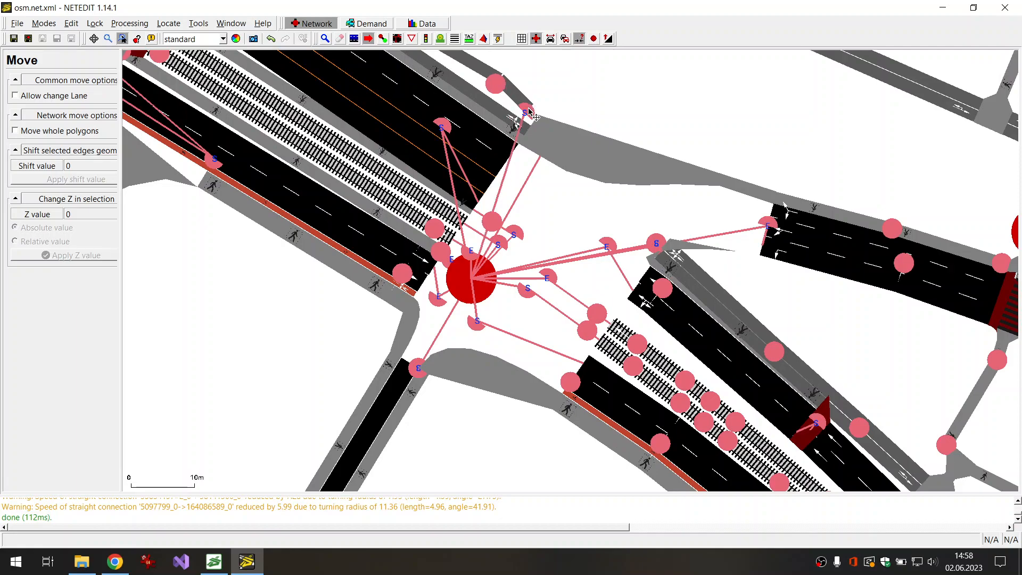
drag(532, 111, 538, 103)
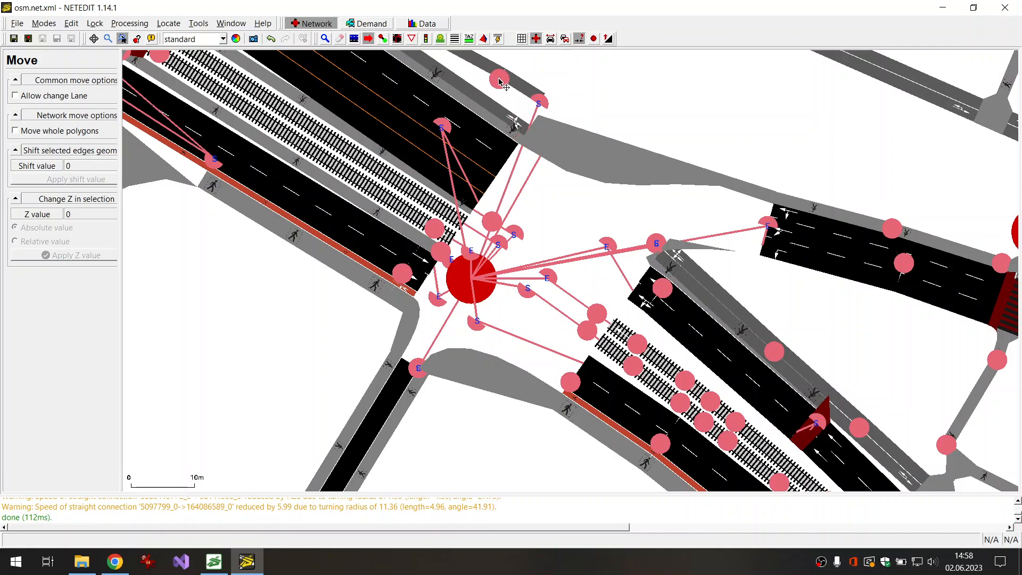
shift+click(516, 118)
scroll(517, 120, up, 6)
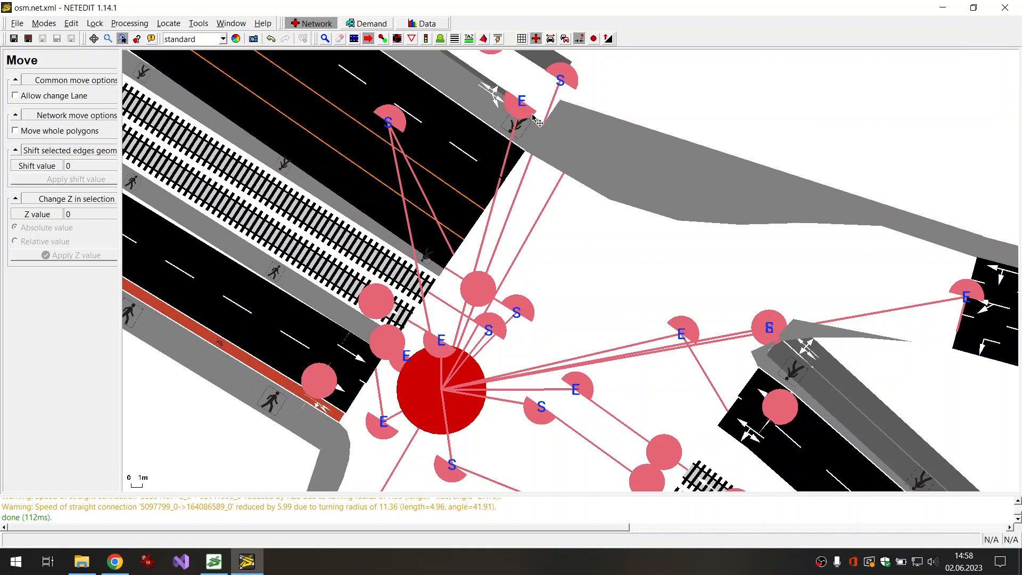
scroll(533, 116, up, 3)
drag(520, 101, 570, 75)
Step: Shape the two northwestern dark grey paths with matching geometry points and align their endpoints so they run parallel outside the sidewalk
scroll(661, 64, down, 2)
scroll(662, 64, down, 3)
drag(662, 63, 619, 254)
drag(500, 210, 413, 129)
drag(409, 190, 395, 146)
drag(564, 258, 561, 252)
Step: Move the northwestern main road's start point toward the intersection and adjust the endpoints of the sidewalks flanking the tram tracks
drag(460, 315, 464, 307)
drag(427, 273, 521, 313)
mouse_move(533, 441)
mouse_down()
mouse_move(521, 421)
mouse_move(544, 429)
mouse_up()
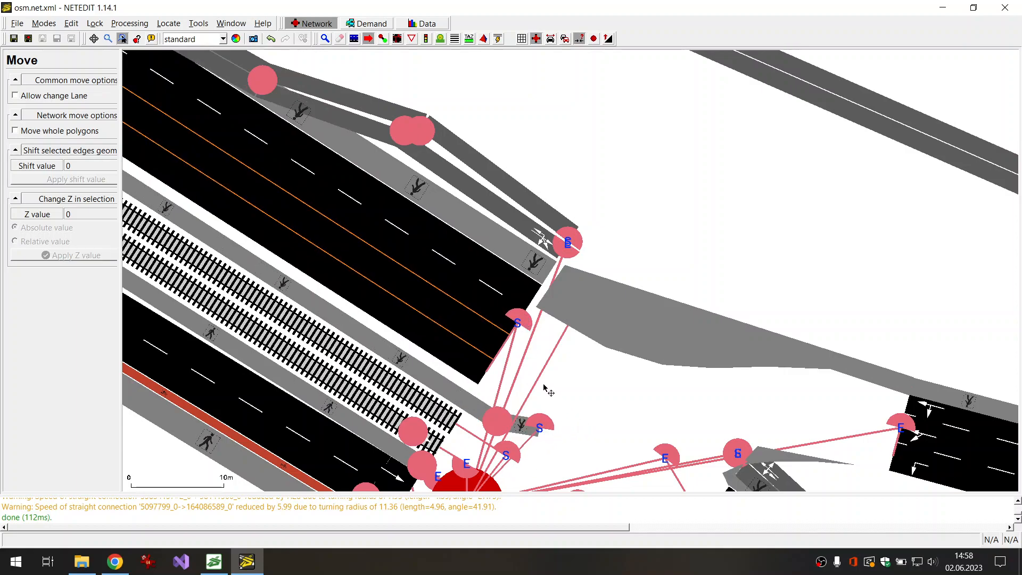
drag(549, 391, 514, 252)
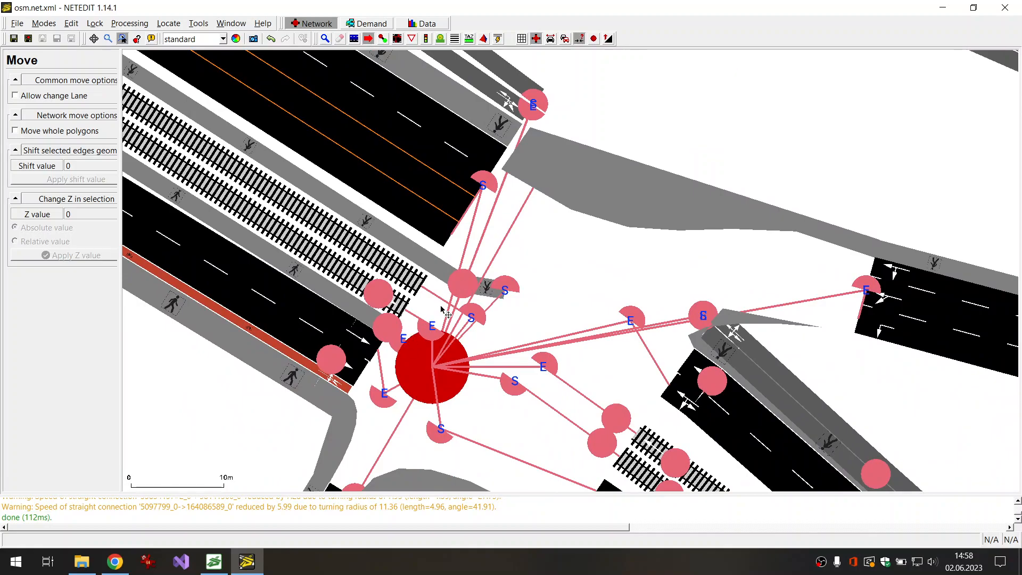
drag(406, 341, 405, 363)
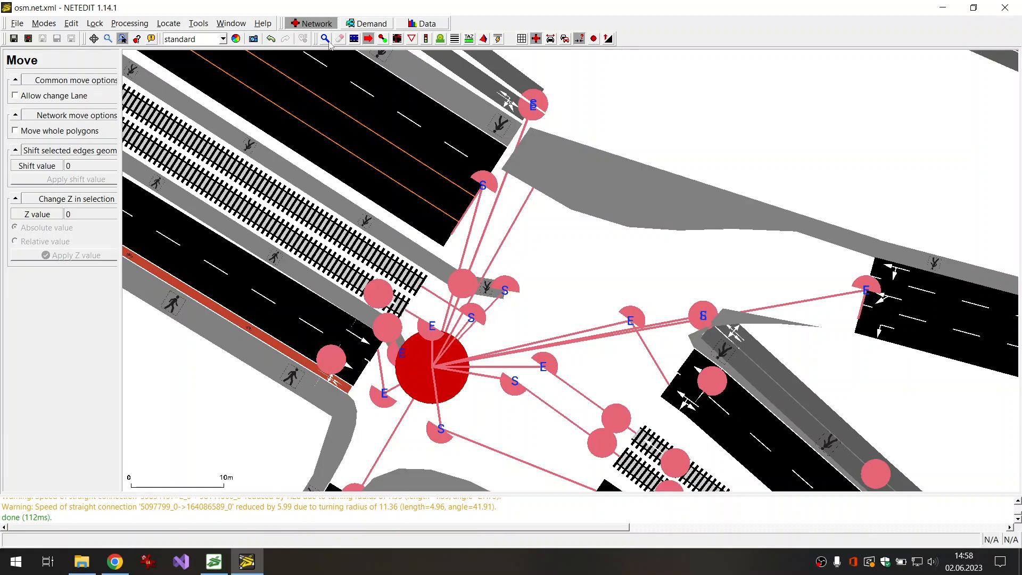
Step: Delete the geometry point nearest the junction on each of the two sidewalks flanking the western tram tracks
click(339, 38)
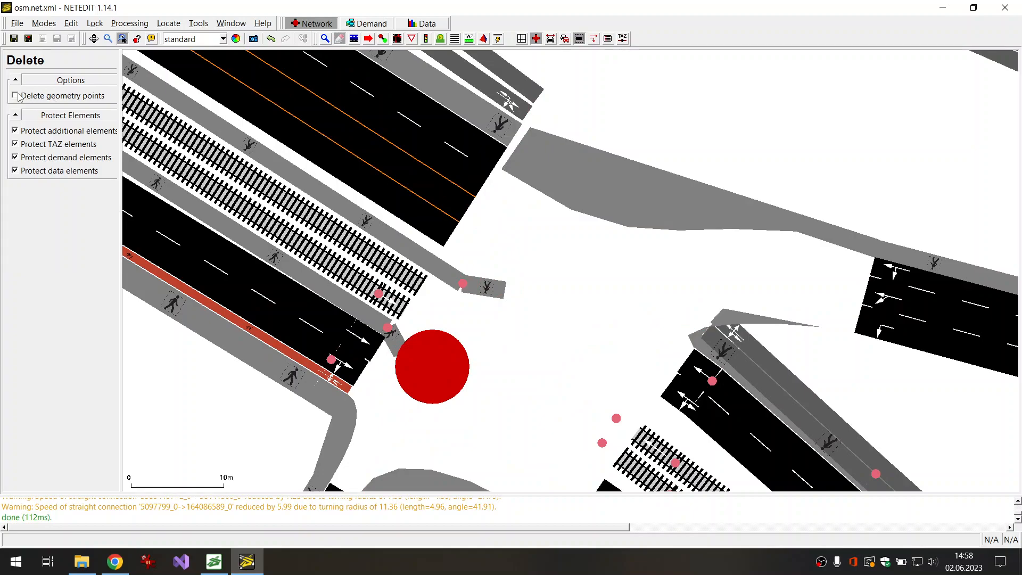
click(15, 96)
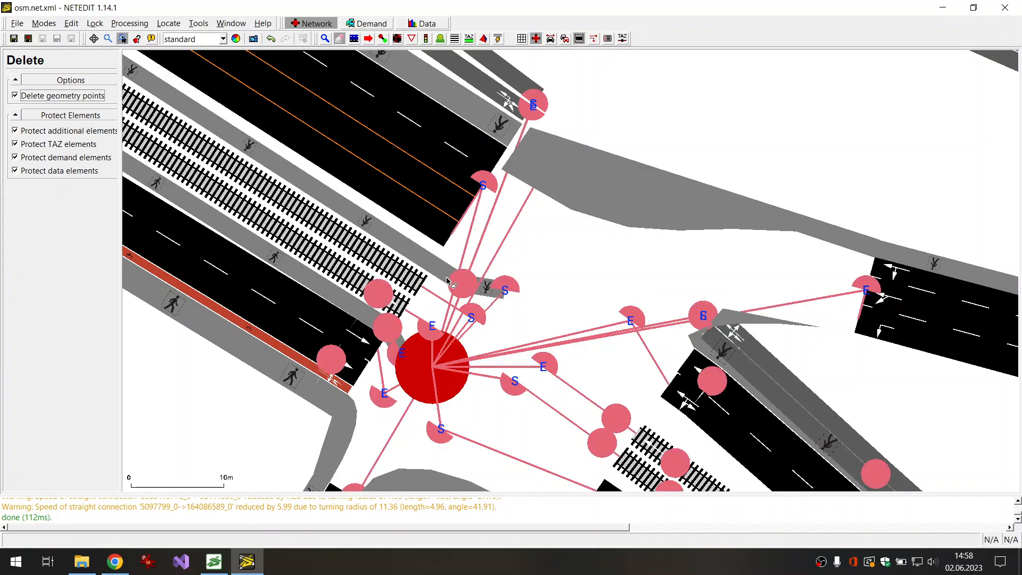
scroll(463, 287, up, 2)
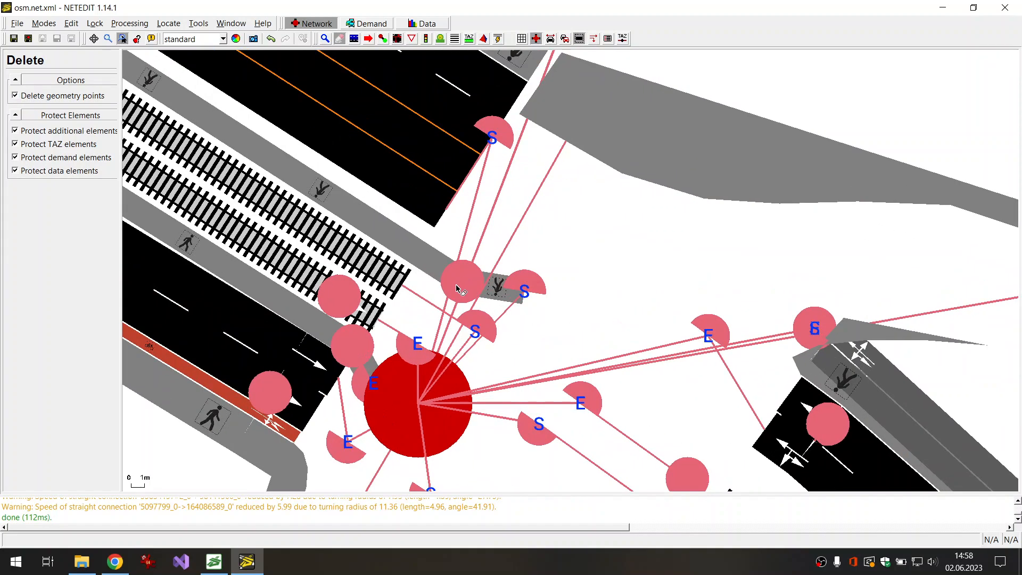
click(350, 345)
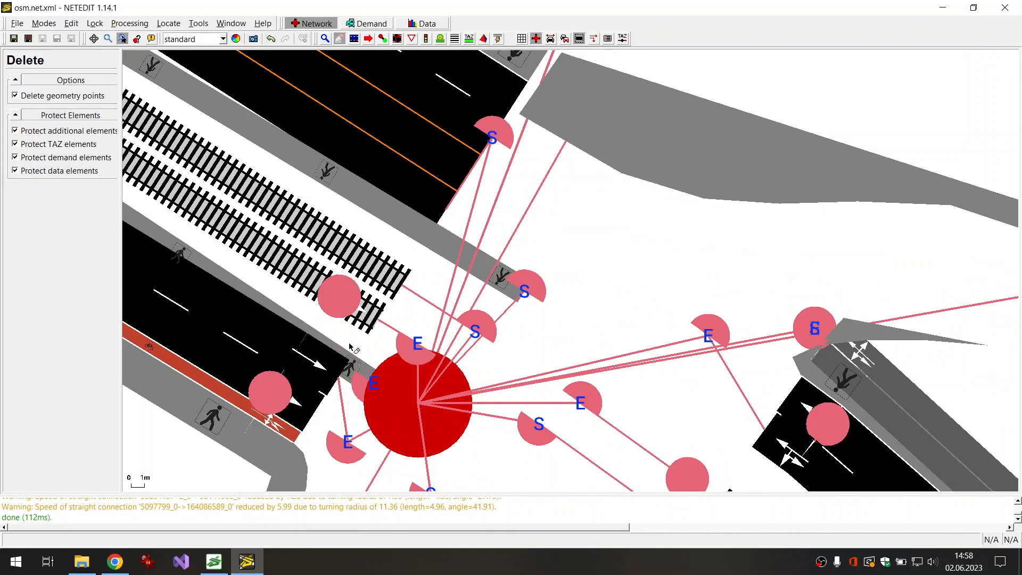
Step: Pull the endpoints of the two sidewalks flanking the western tram tracks back level with the ends of the tracks
click(368, 38)
drag(525, 288, 422, 244)
drag(367, 392, 350, 355)
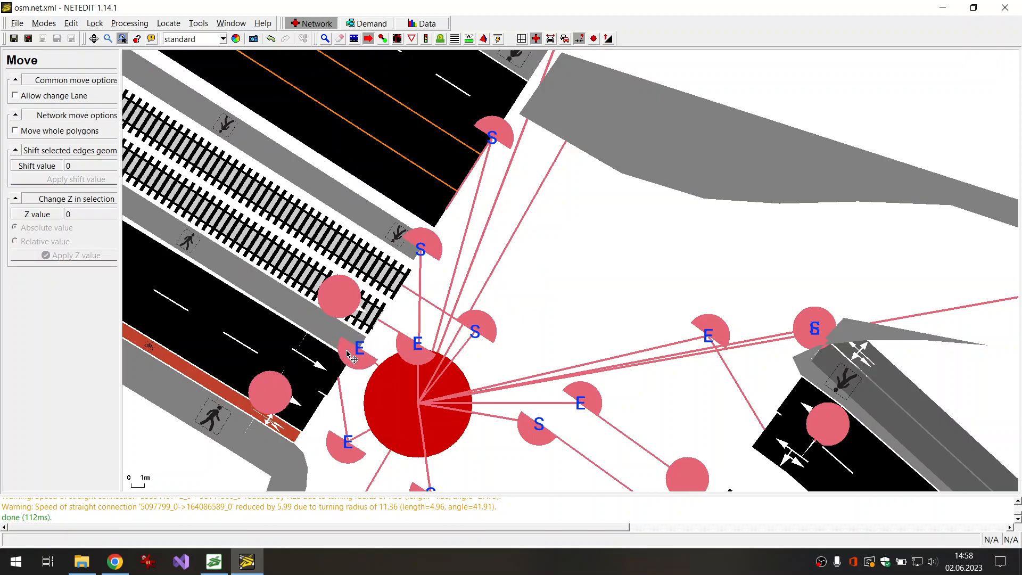
Step: Move the endpoints and nearest geometry points of the two southeastern dark grey paths outward from the adjacent sidewalk
drag(569, 306, 548, 225)
drag(505, 402, 372, 283)
drag(496, 264, 467, 415)
scroll(503, 238, down, 5)
drag(491, 235, 342, 250)
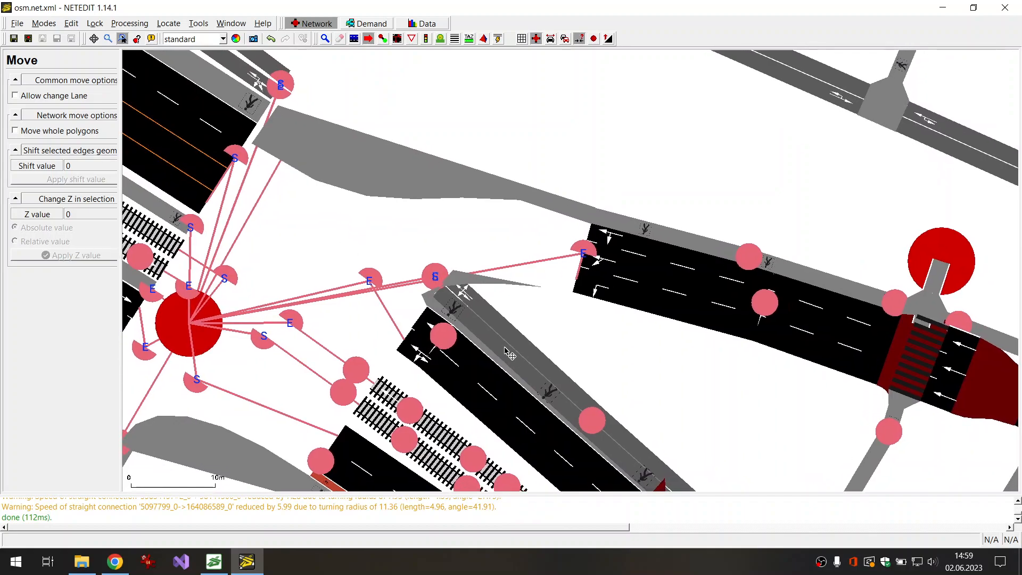
scroll(487, 274, up, 3)
drag(476, 268, 498, 278)
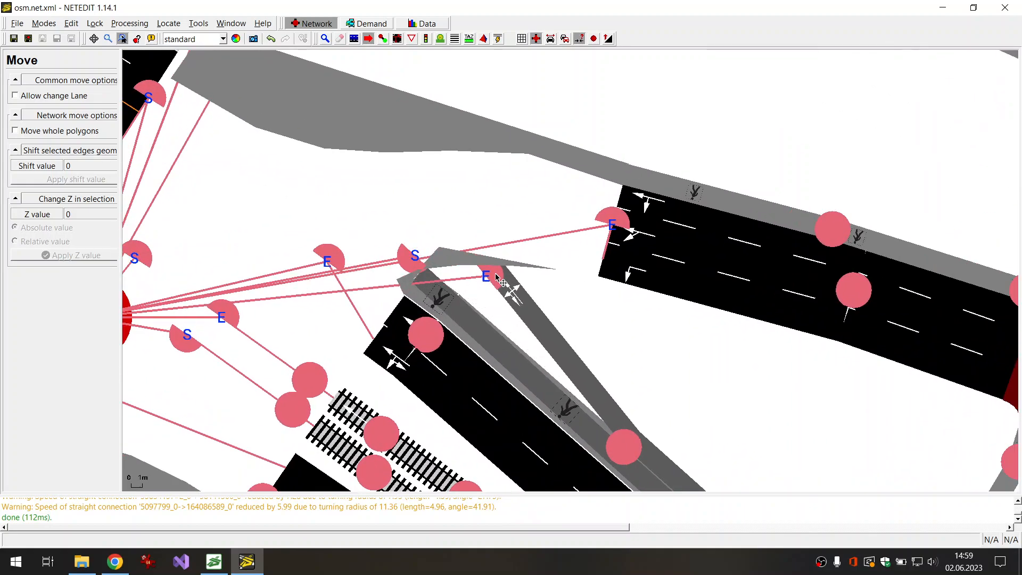
drag(415, 258, 487, 295)
drag(639, 442, 646, 417)
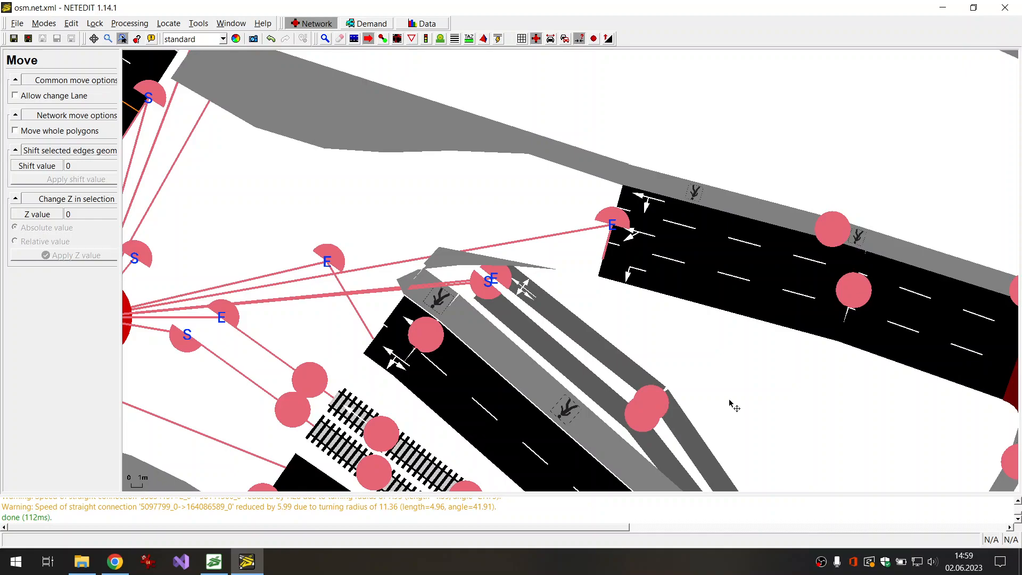
Step: Add a second bend farther along each of the two southeastern dark grey paths to keep them clear of the sidewalk
scroll(735, 410, down, 3)
drag(659, 426, 667, 409)
drag(658, 430, 663, 415)
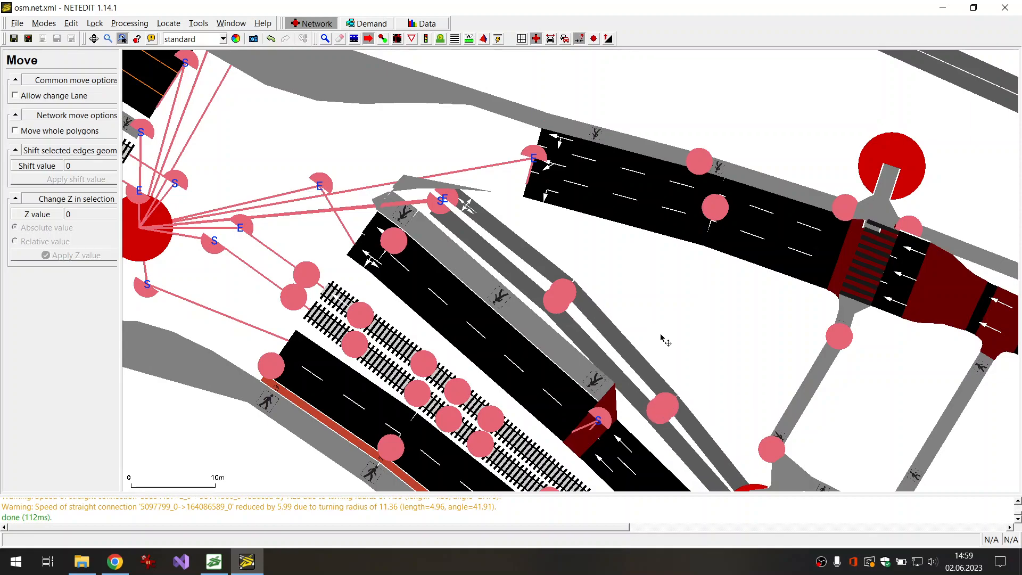
drag(443, 207, 445, 208)
drag(558, 304, 603, 327)
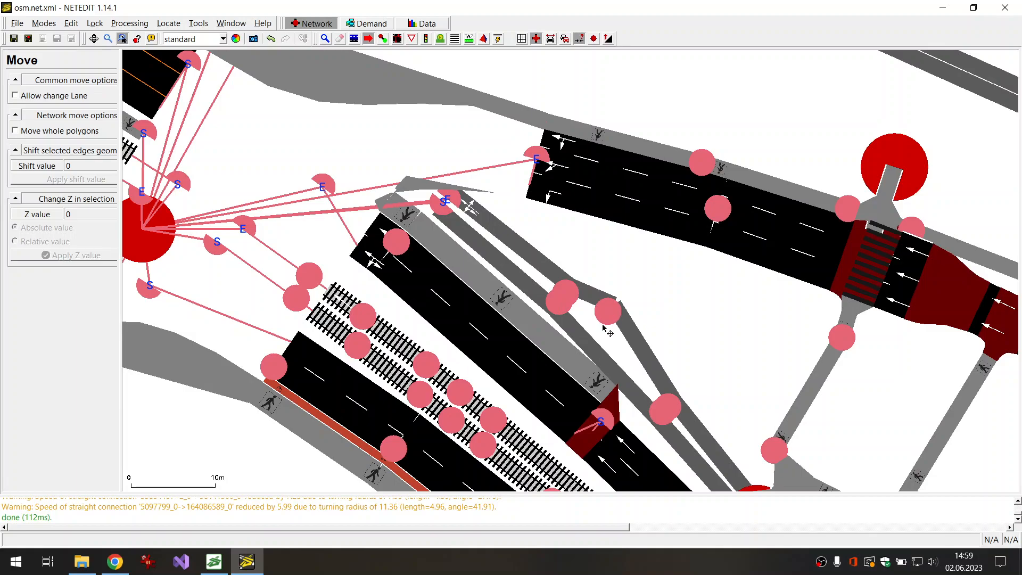
key(ctrl+z)
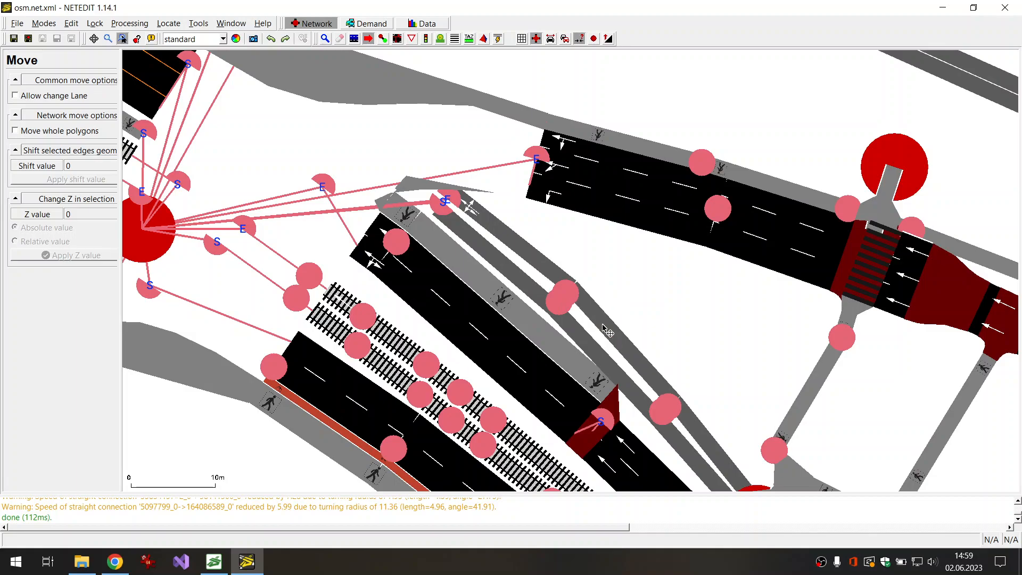
Step: Fine-tune the bends and endpoints of the two southeastern dark grey paths, and recompute the junctions
drag(561, 303, 562, 297)
drag(445, 202, 457, 204)
drag(585, 243, 698, 313)
drag(574, 267, 570, 268)
drag(660, 231, 592, 217)
drag(815, 230, 823, 225)
scroll(449, 221, down, 3)
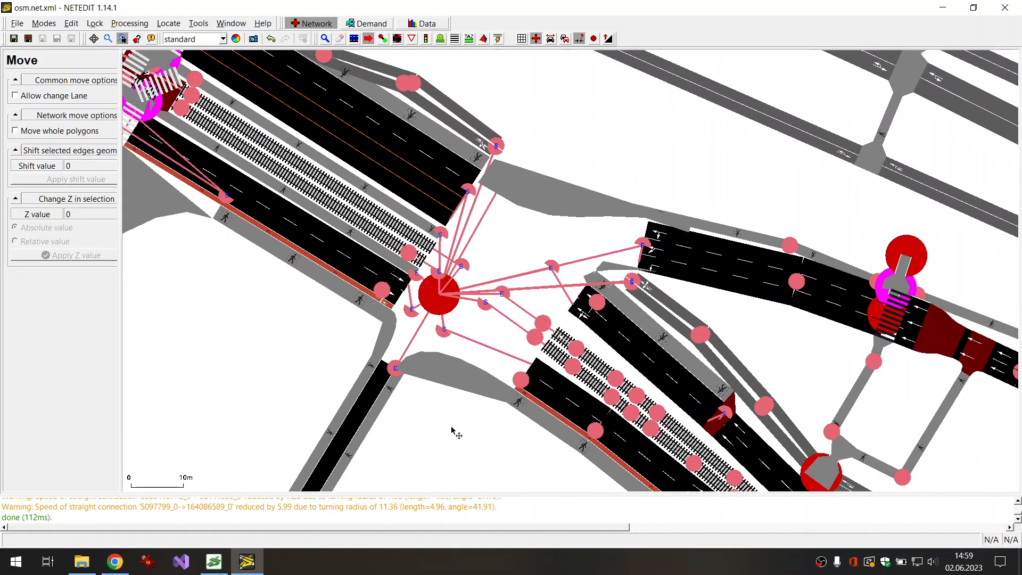
key(F5)
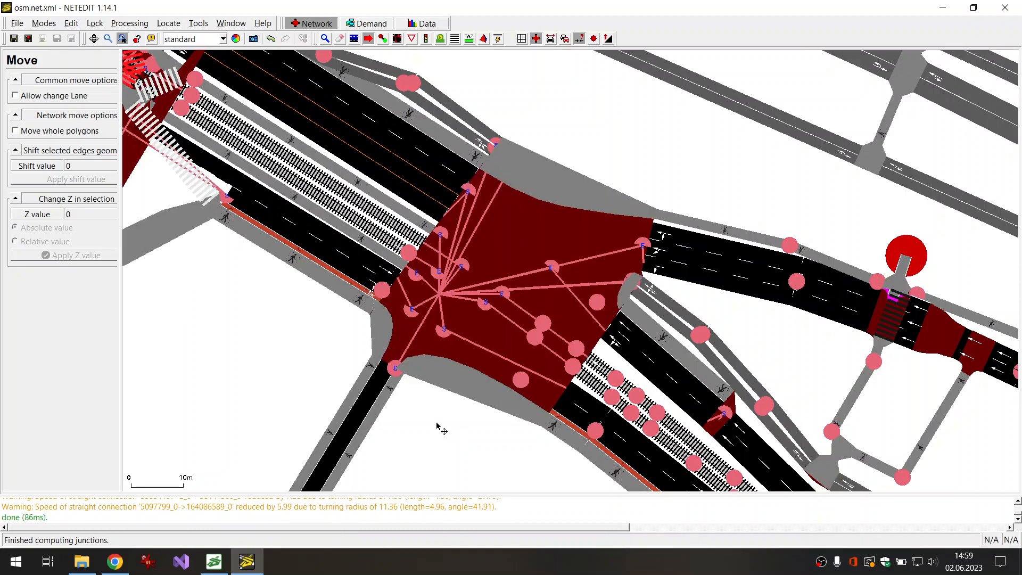
Step: Start a custom shape for the large joined junction and pull its southern corner inward, off the southeastern carriageway
right_click(505, 240)
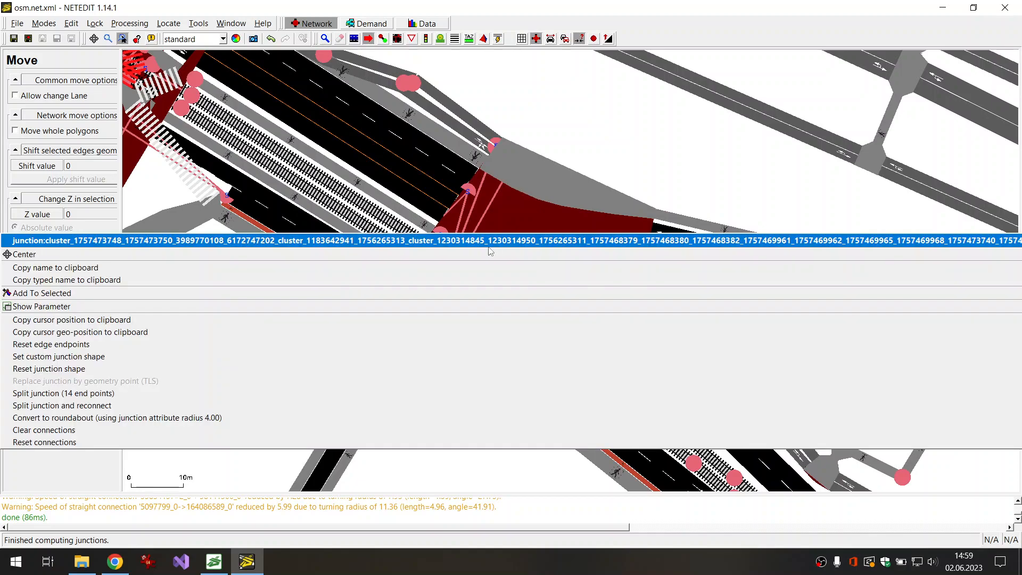
click(85, 356)
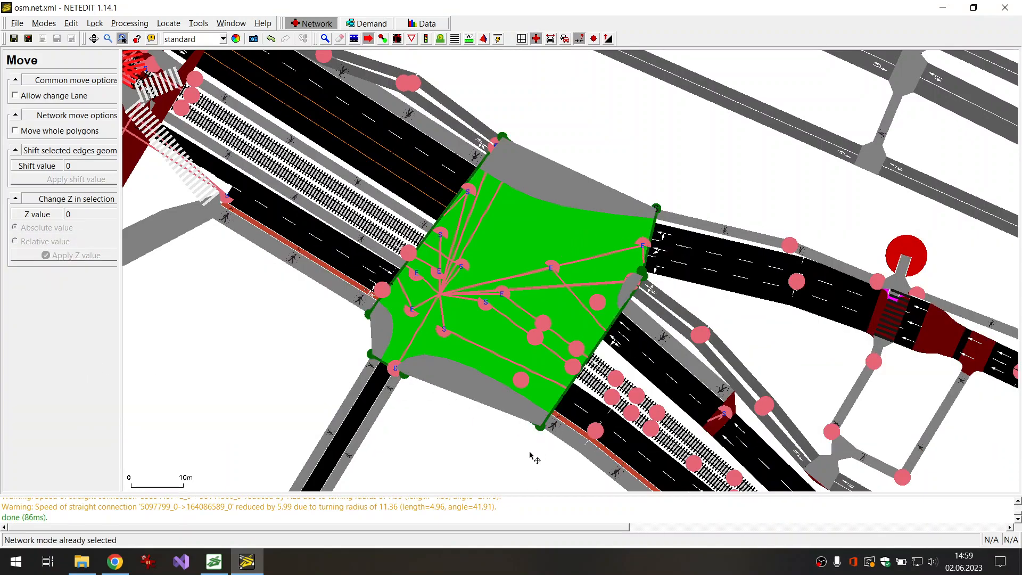
drag(541, 427, 463, 380)
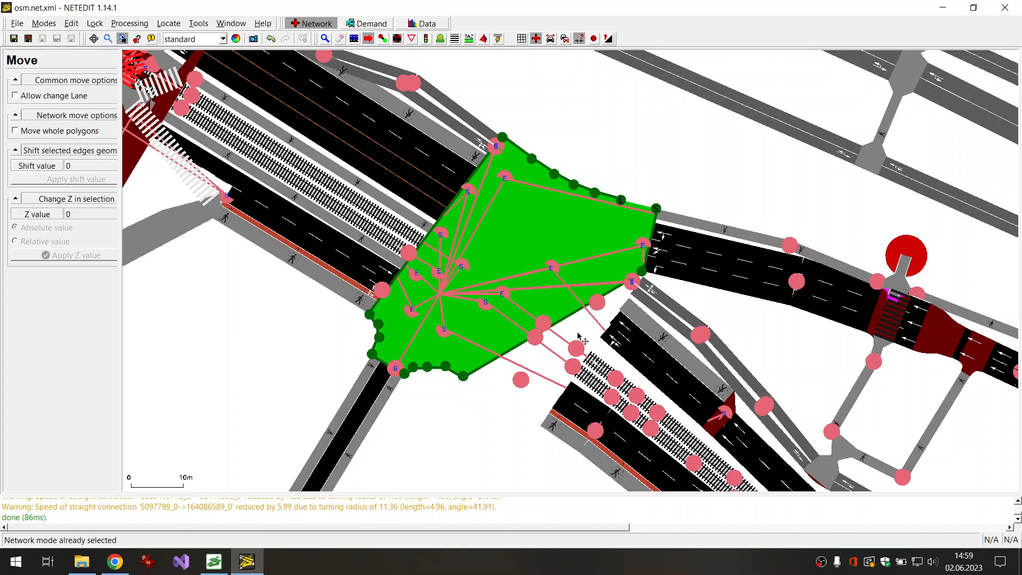
Step: Add and position shape points along the junction's western edge to step the outline around the tram tracks and their flanking sidewalks
click(444, 217)
drag(444, 217, 451, 229)
click(407, 271)
mouse_move(406, 270)
mouse_down()
mouse_move(412, 281)
mouse_move(407, 266)
mouse_move(437, 223)
mouse_move(398, 277)
mouse_move(400, 264)
mouse_move(411, 266)
mouse_move(403, 240)
mouse_move(403, 273)
mouse_up()
click(381, 302)
scroll(407, 269, up, 5)
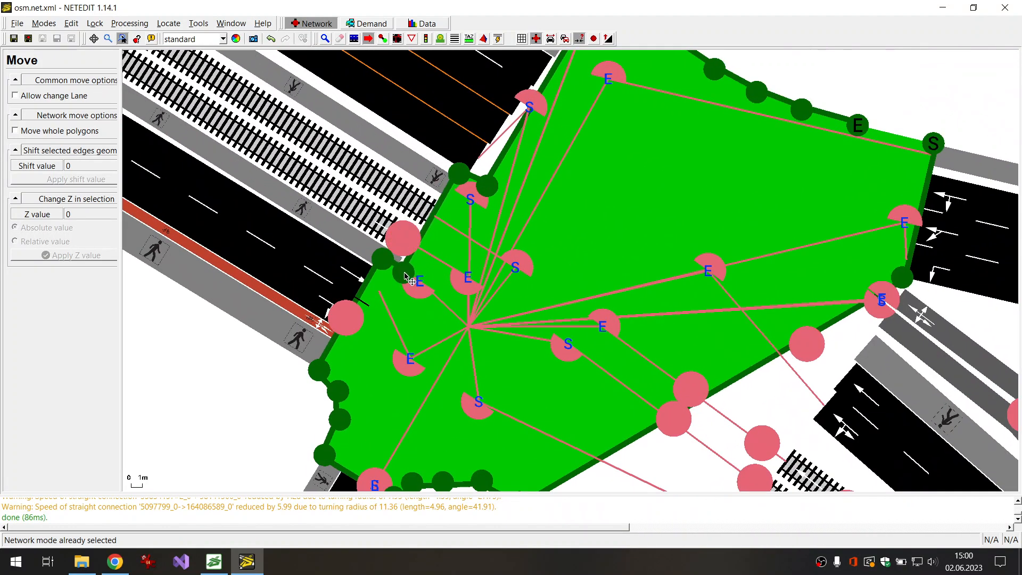
scroll(589, 419, down, 7)
Step: Reshape the junction's southeastern edge with points that step around the one-way road and the ends of the dark grey paths
drag(327, 406, 288, 271)
drag(588, 285, 639, 263)
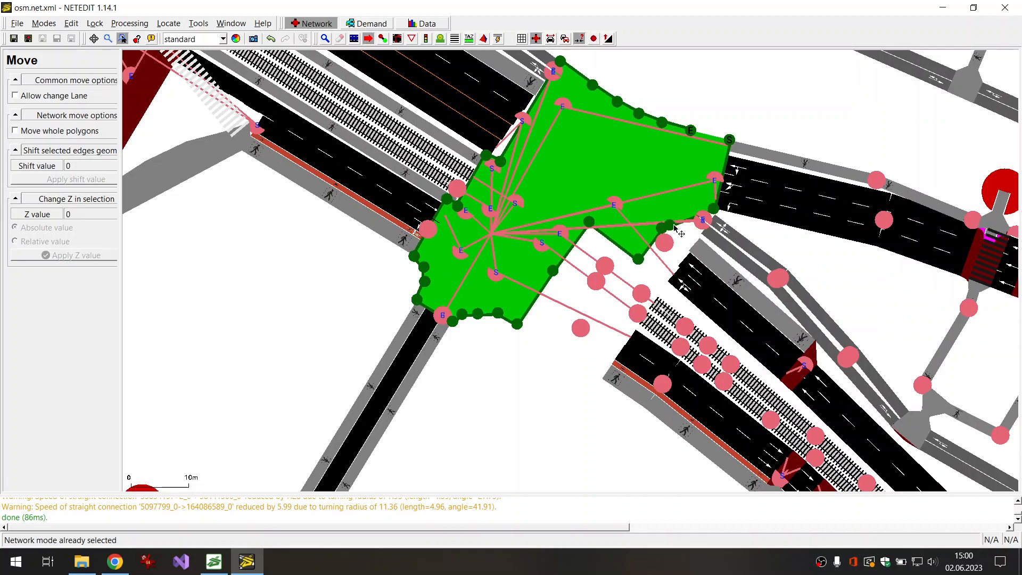
drag(675, 221, 691, 204)
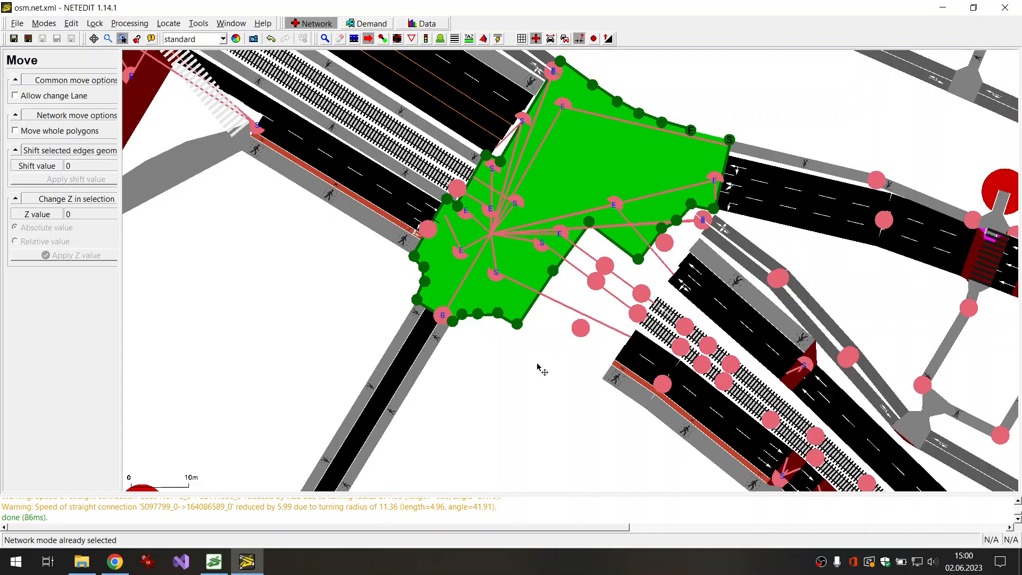
drag(541, 358, 562, 369)
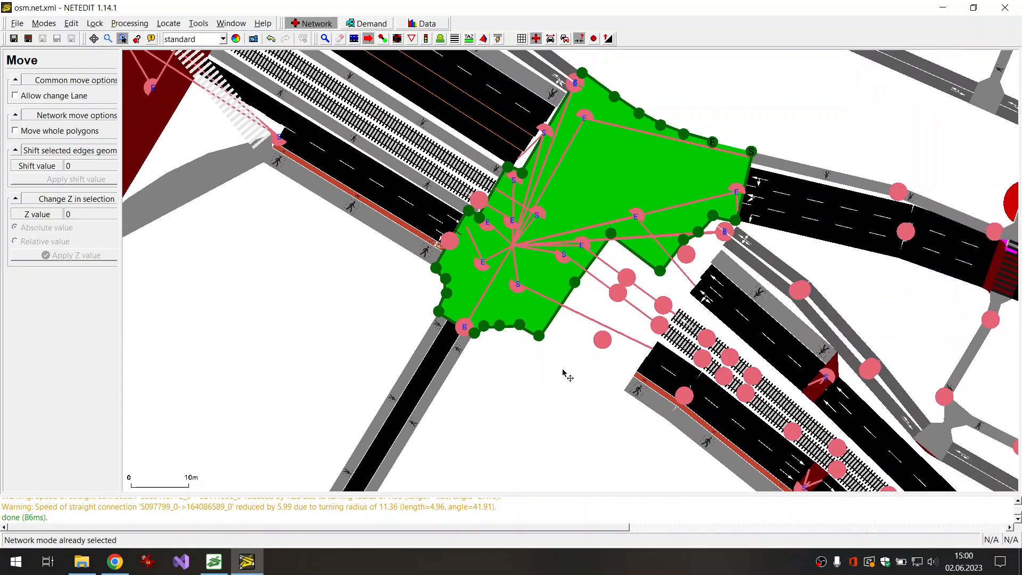
Step: Nudge the shape points beside the southeastern tram tracks and the southern corner slightly outward, and recompute the junctions
drag(576, 282, 582, 287)
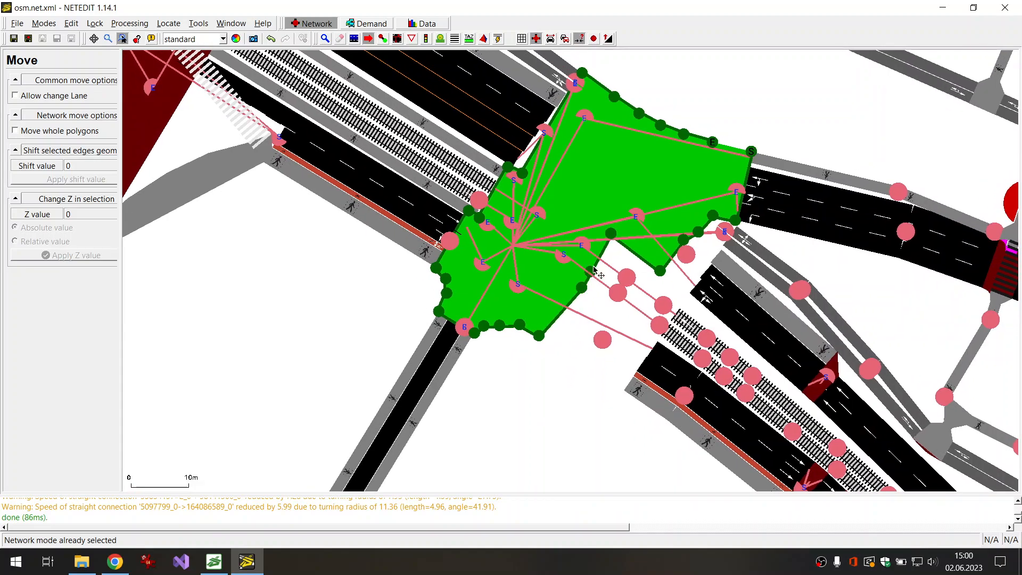
drag(610, 237, 614, 242)
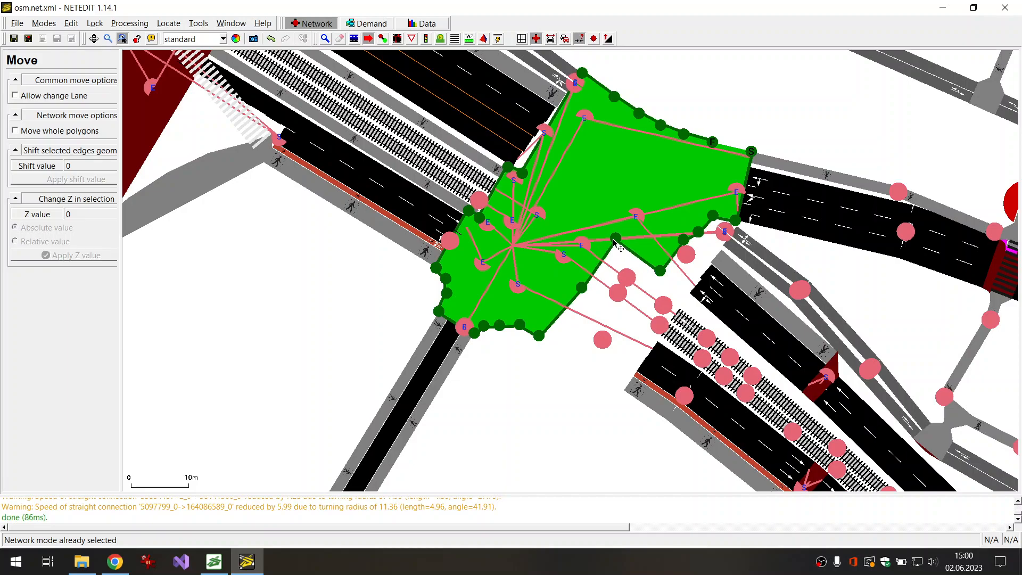
drag(539, 337, 545, 340)
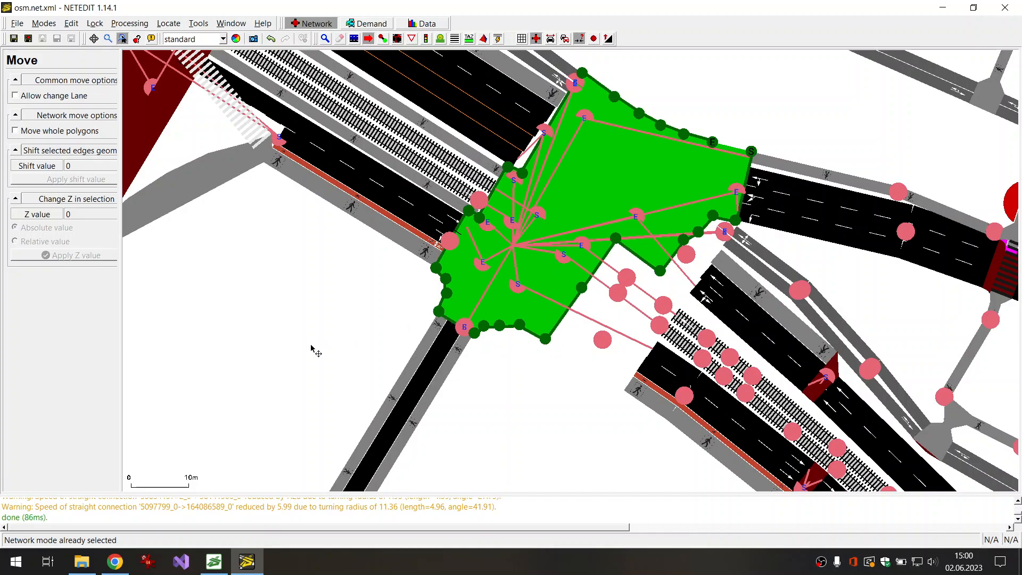
drag(322, 346, 233, 355)
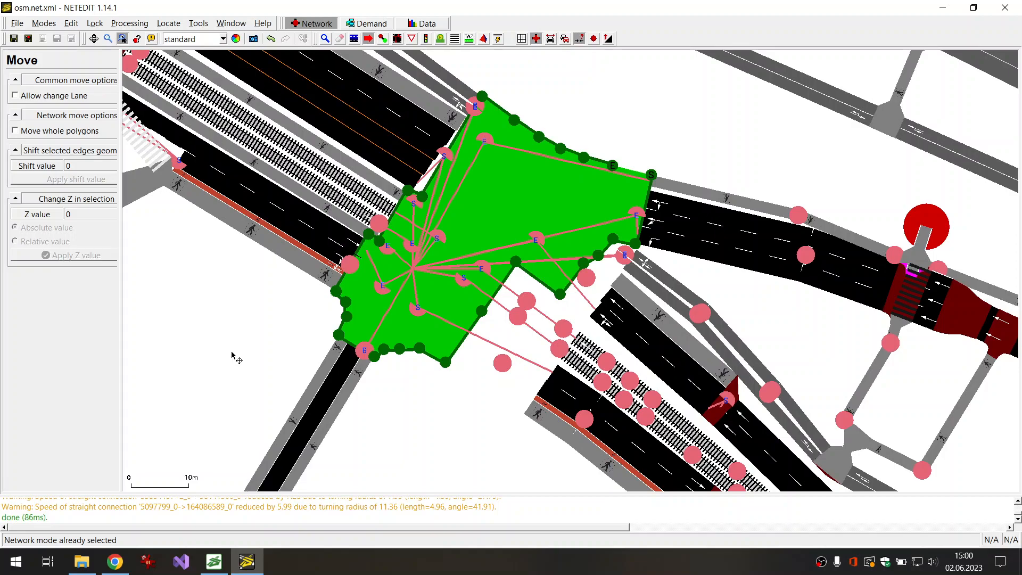
key(F5)
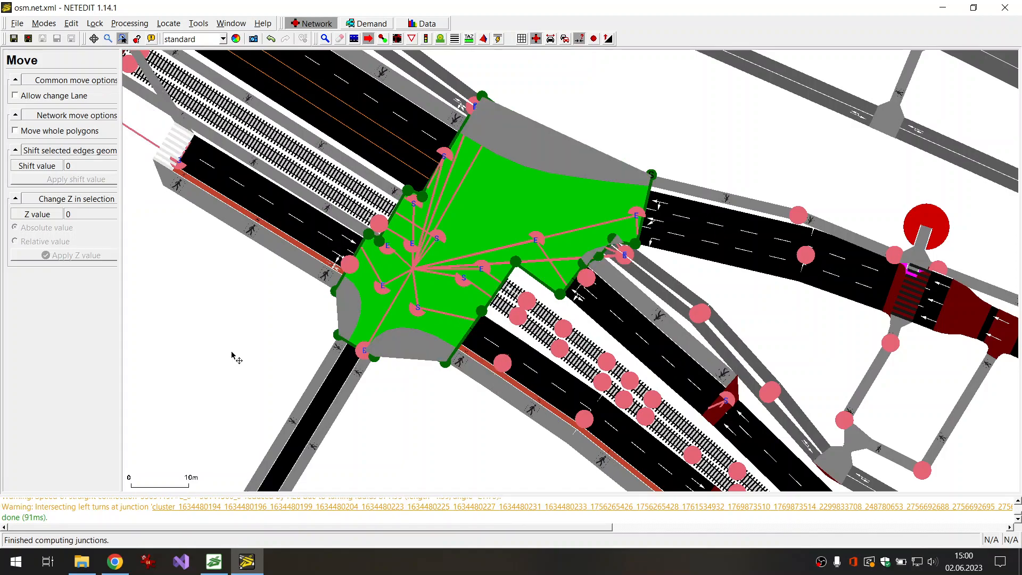
Step: Add pedestrian crossings at the joined junction over the southern carriageway and the two tram tracks of the western arm
click(325, 39)
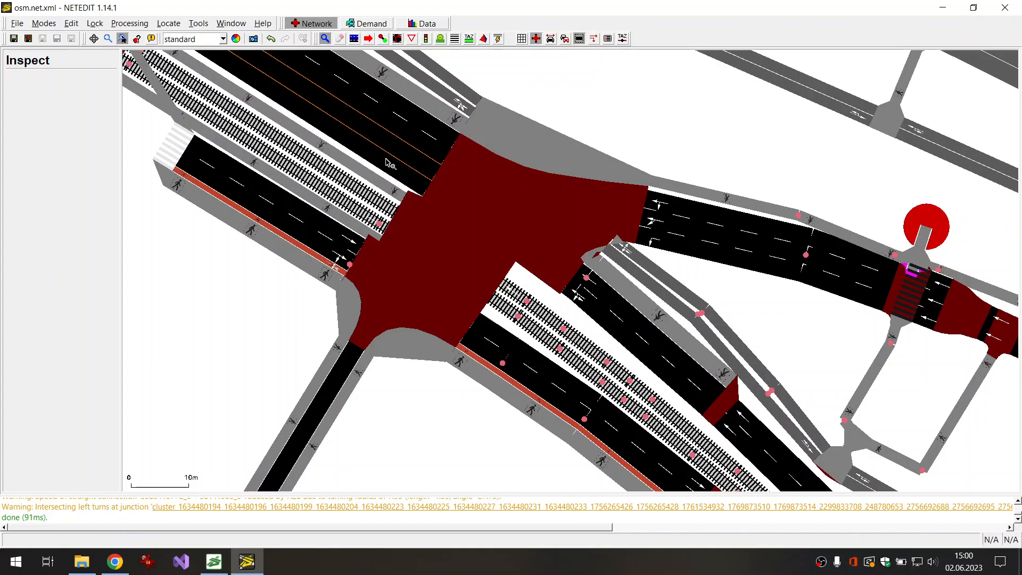
drag(258, 300, 390, 329)
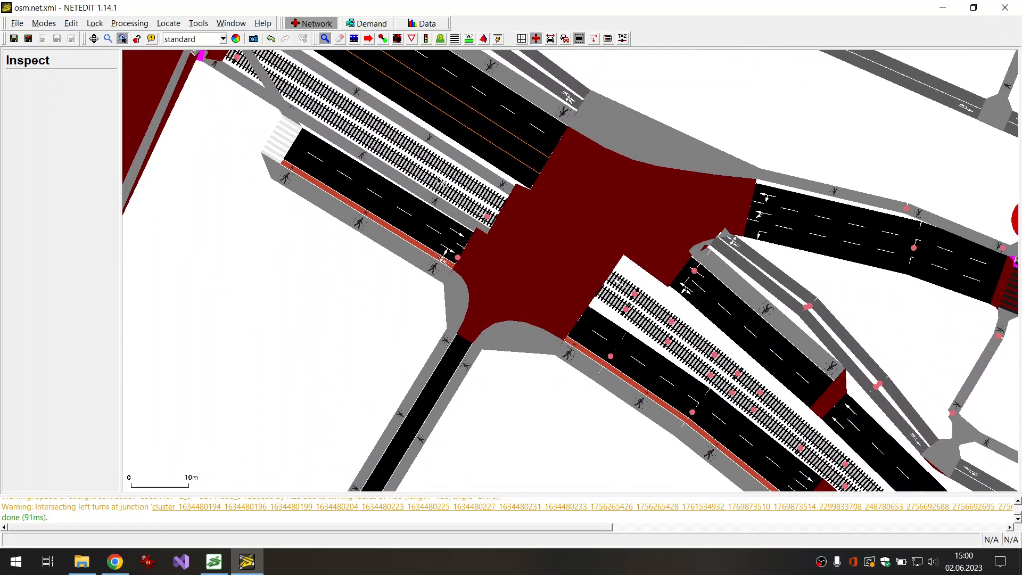
click(456, 42)
click(539, 220)
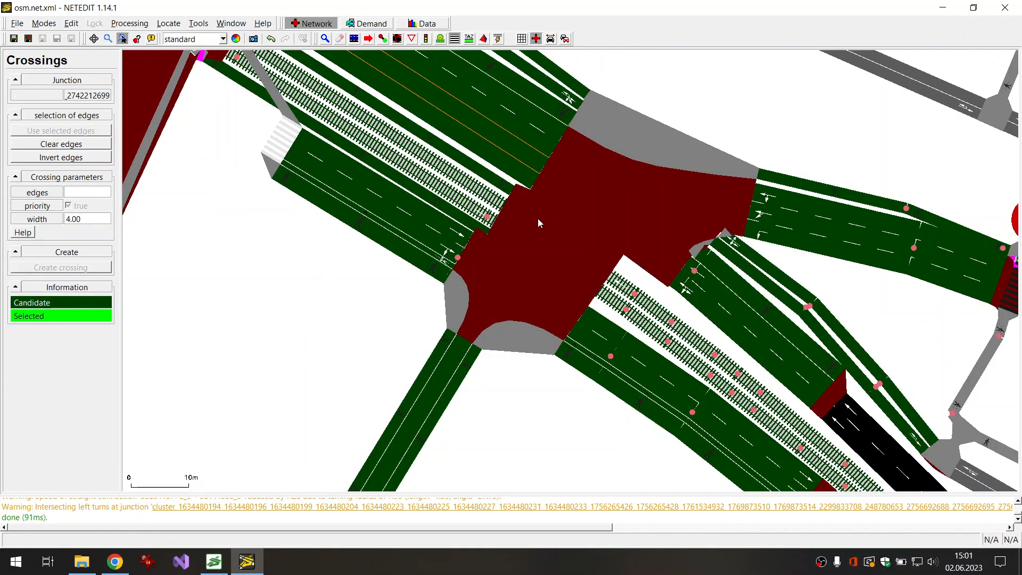
click(459, 241)
key(Return)
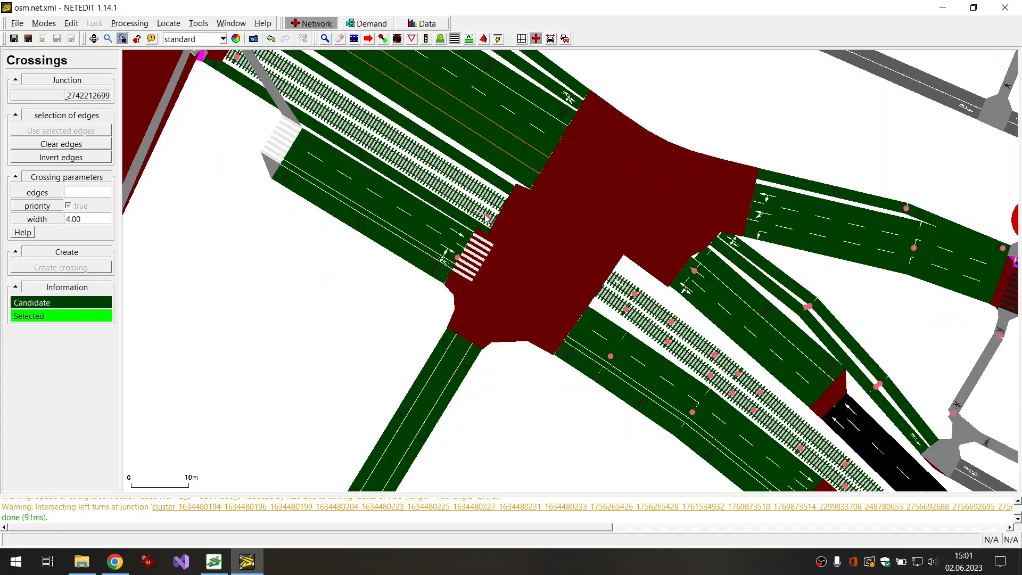
click(487, 213)
click(494, 201)
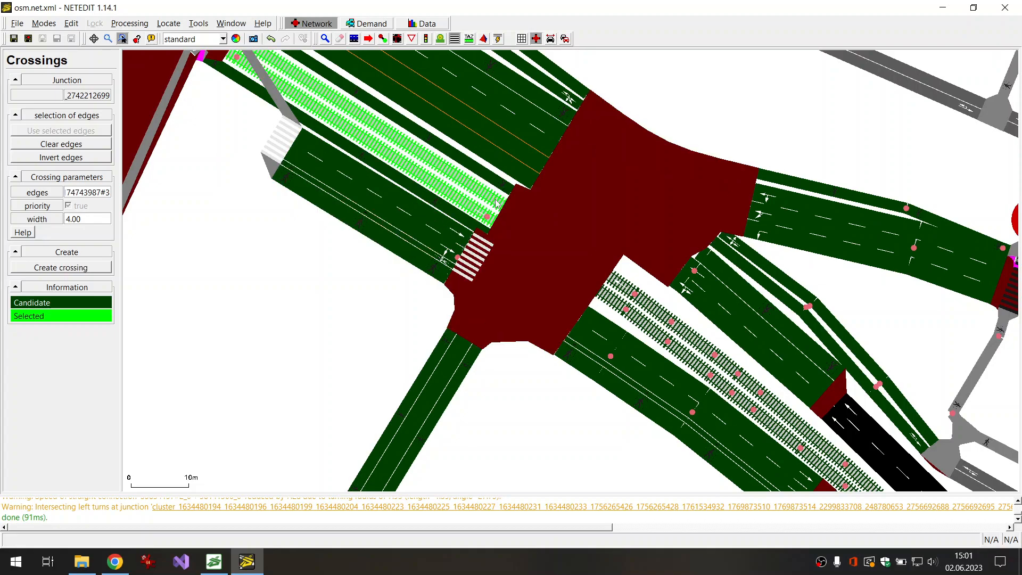
key(Return)
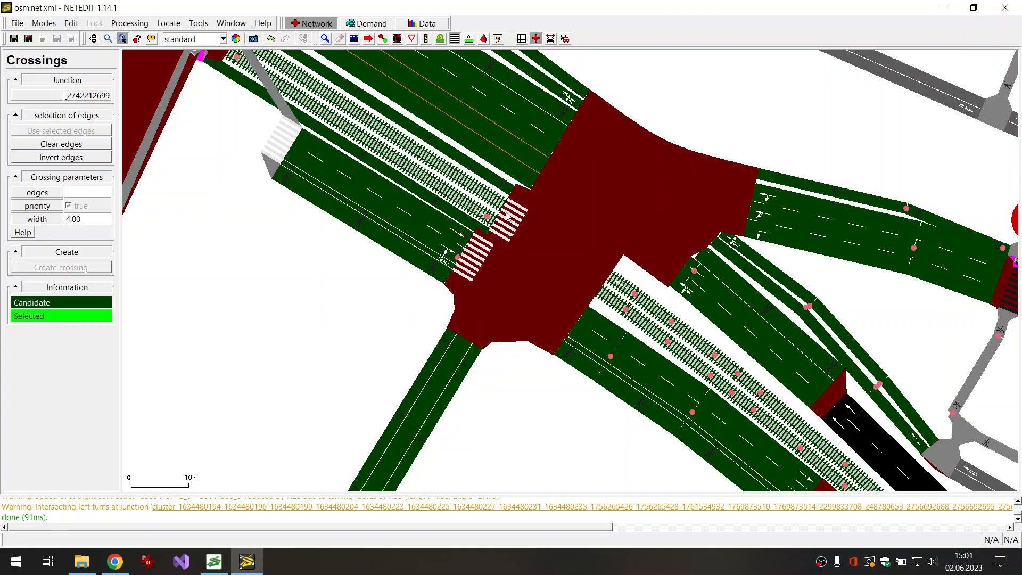
Step: Add pedestrian crossings over the wide northwestern road and the eastern road
click(539, 152)
key(Return)
click(804, 215)
key(Return)
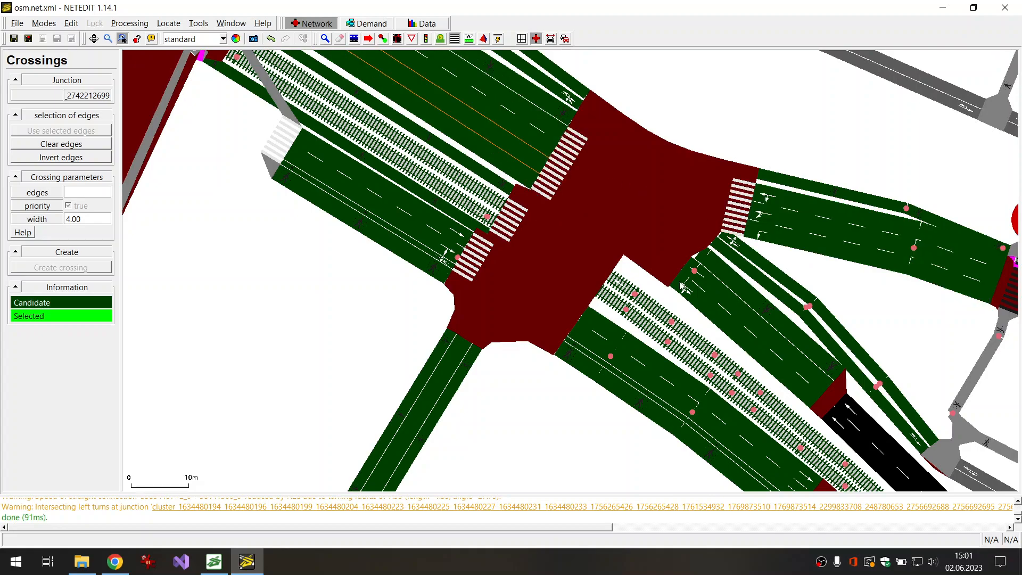
Step: Add separate pedestrian crossings over the southeastern arm's northern carriageway, its two tram tracks and its southern carriageway
key(Escape)
click(670, 219)
click(704, 292)
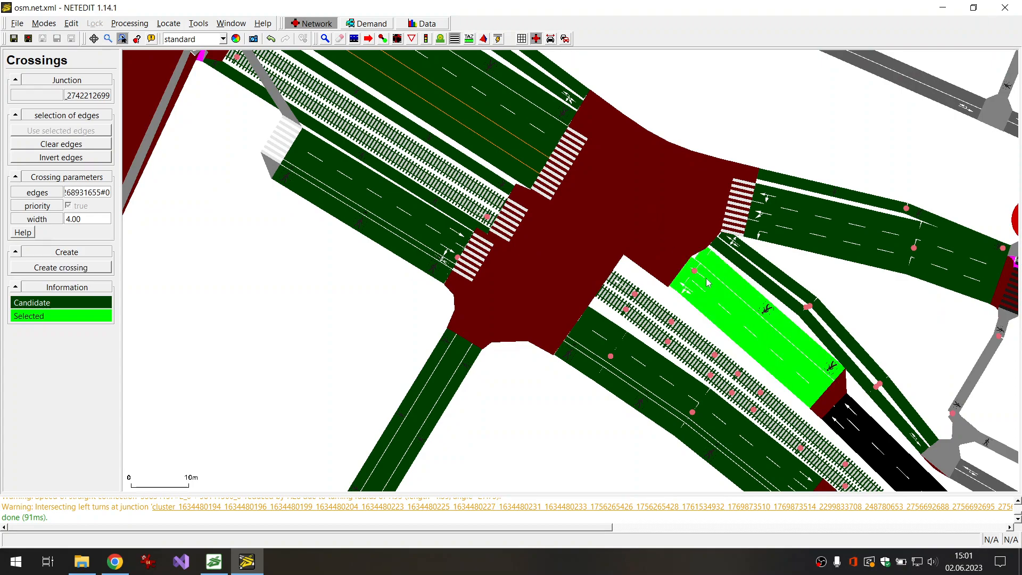
key(Return)
click(618, 284)
click(609, 299)
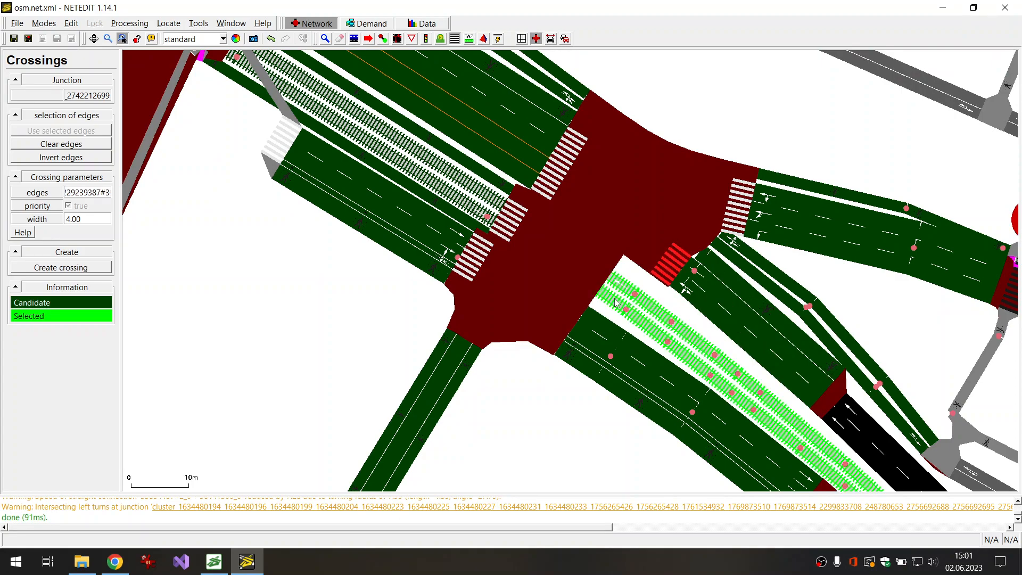
key(Return)
click(597, 330)
key(Return)
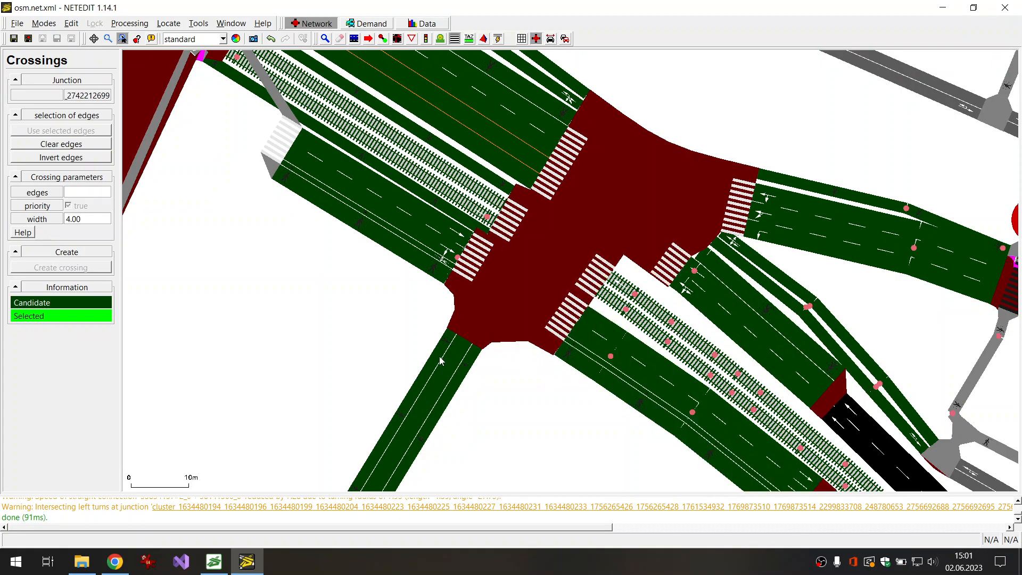
Step: Add a pedestrian crossing over the narrow southwestern road and recompute the junctions
click(456, 353)
key(Return)
drag(538, 383, 386, 414)
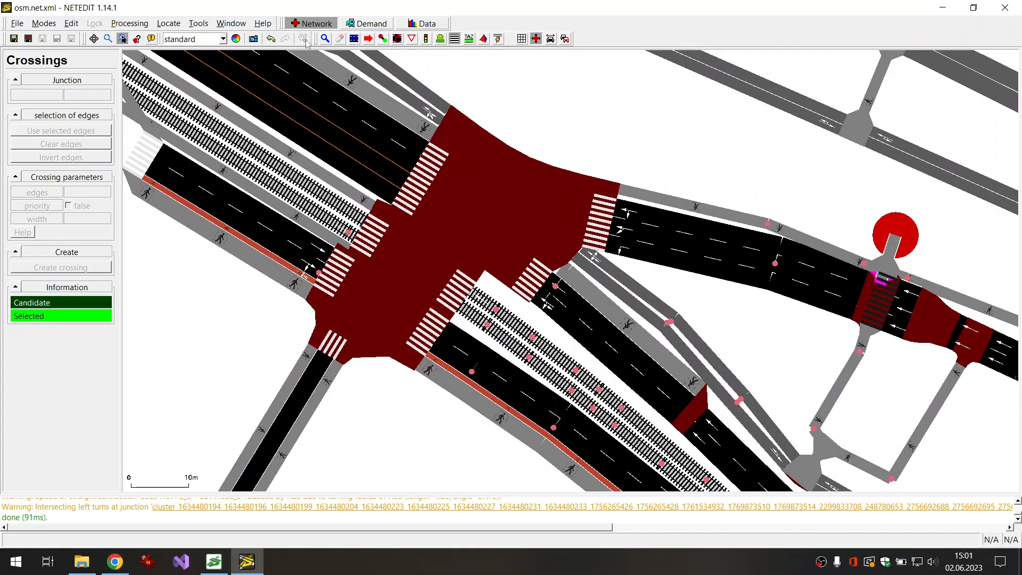
click(325, 39)
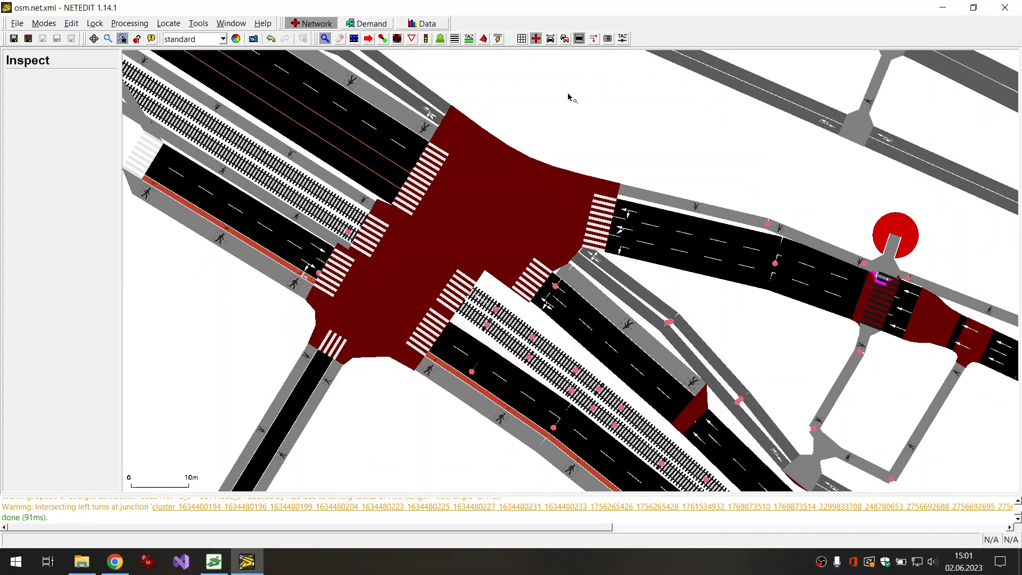
key(F5)
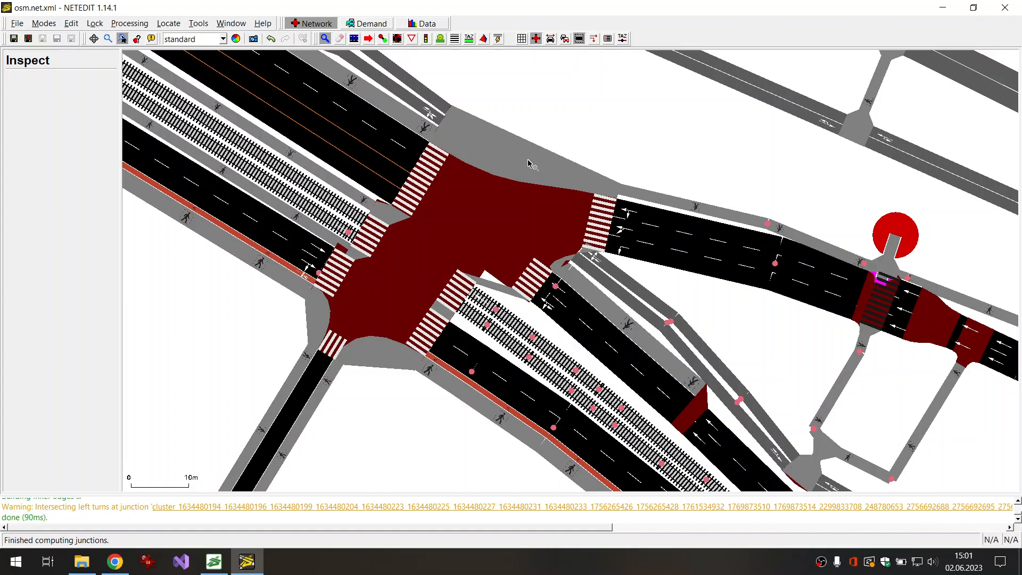
Step: Pull the shared endpoint of the two southeastern dark grey paths back from the junction and recompute the network
scroll(539, 167, up, 2)
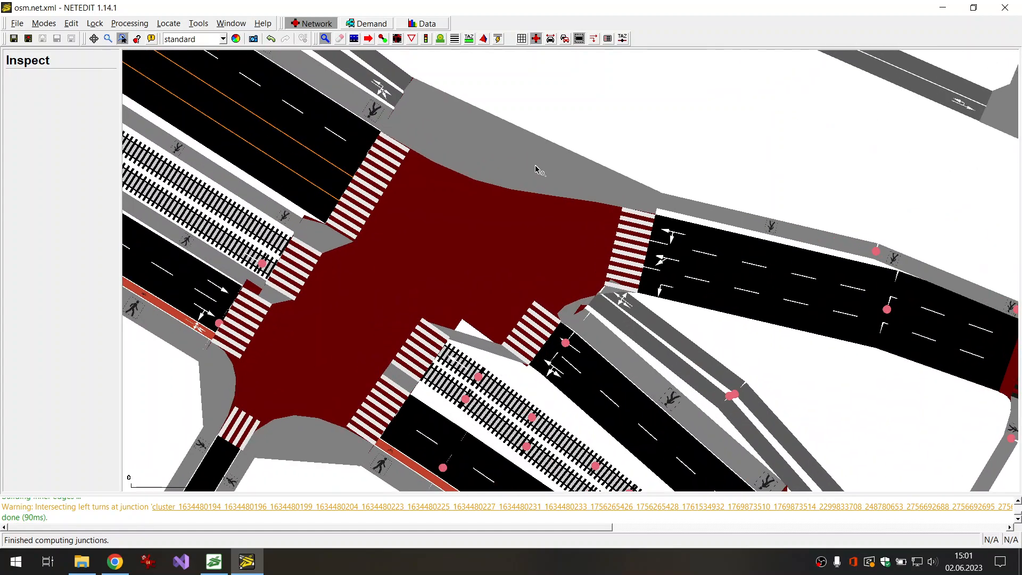
drag(729, 312, 659, 234)
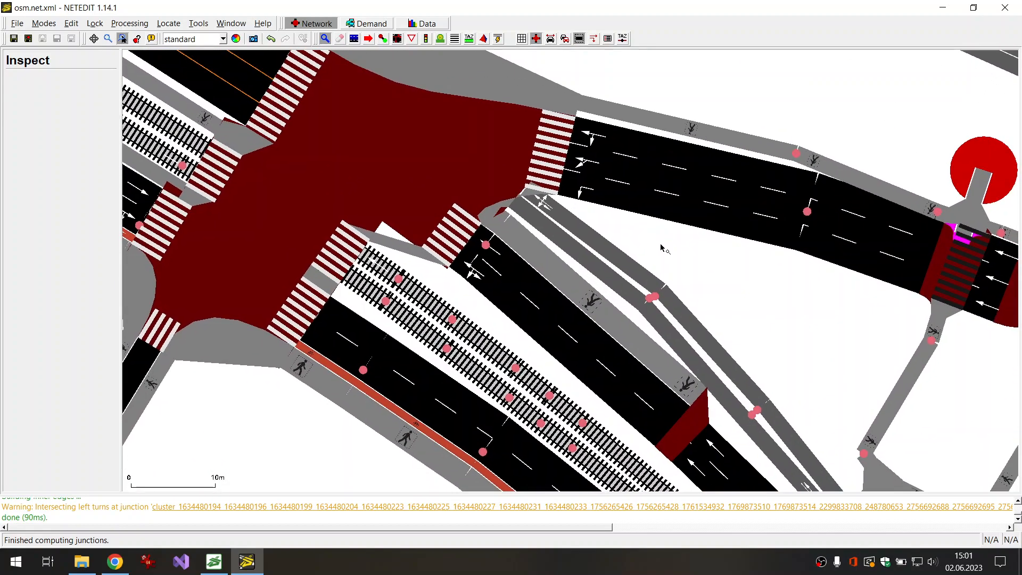
click(368, 38)
mouse_move(546, 208)
mouse_down()
mouse_move(558, 213)
mouse_move(550, 202)
mouse_move(533, 216)
mouse_move(557, 224)
mouse_move(550, 233)
mouse_move(549, 215)
mouse_up()
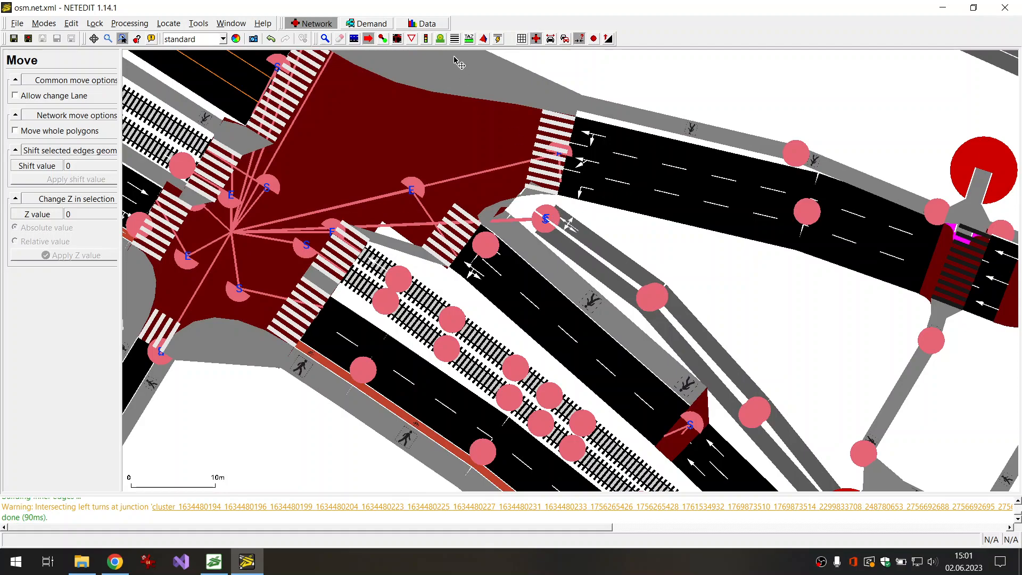
click(324, 38)
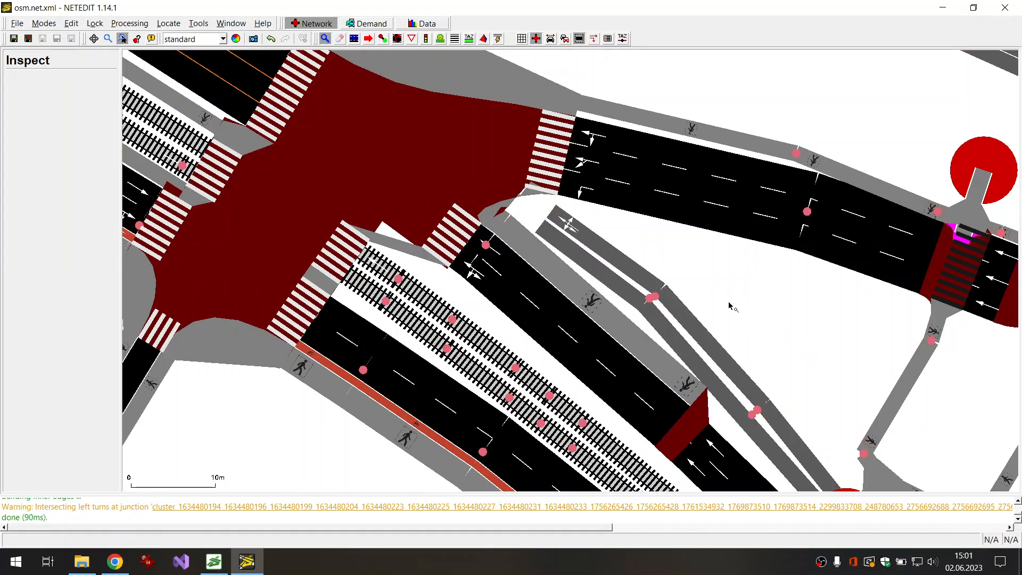
key(F5)
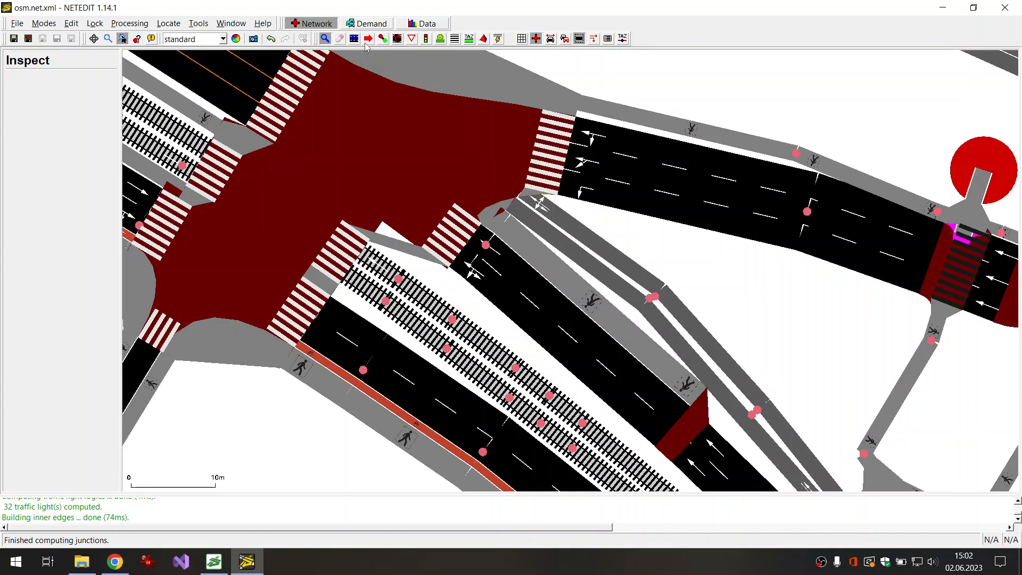
Step: Customise the junction shape by moving its corner beside the eastern crossing onto the vertex at the dark grey paths' southern edge, and recompute the network
right_click(373, 83)
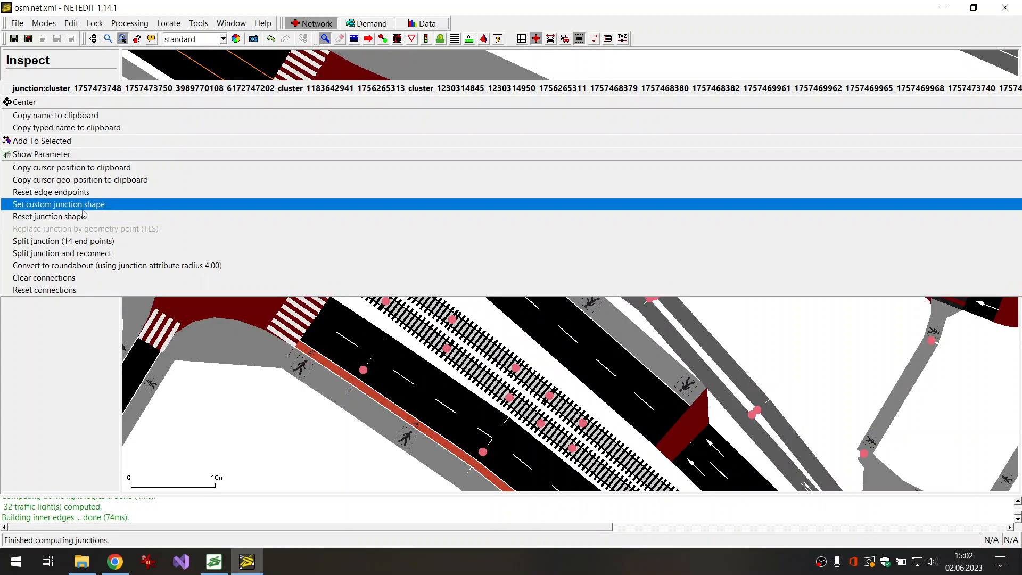
click(492, 204)
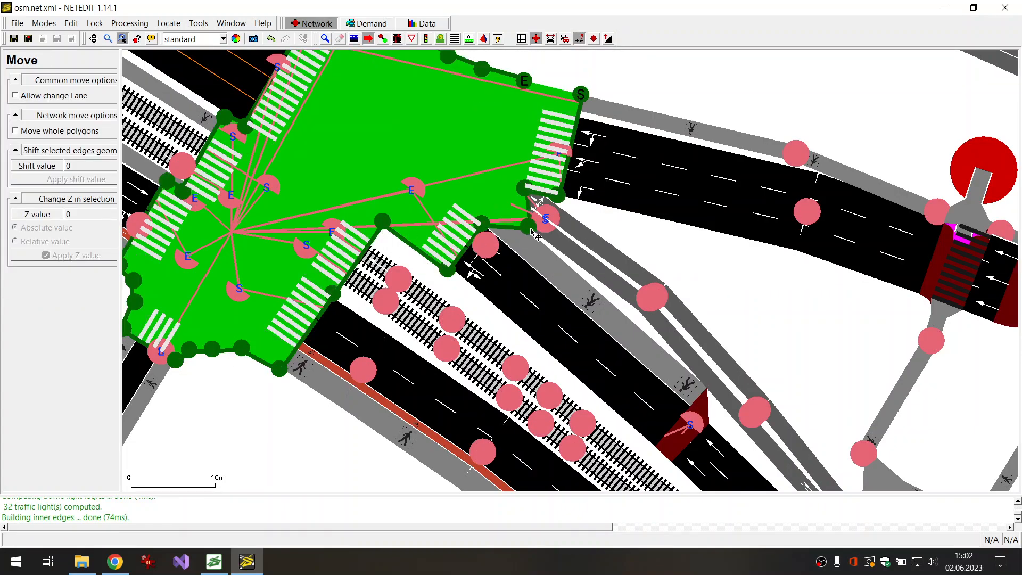
drag(526, 191, 535, 233)
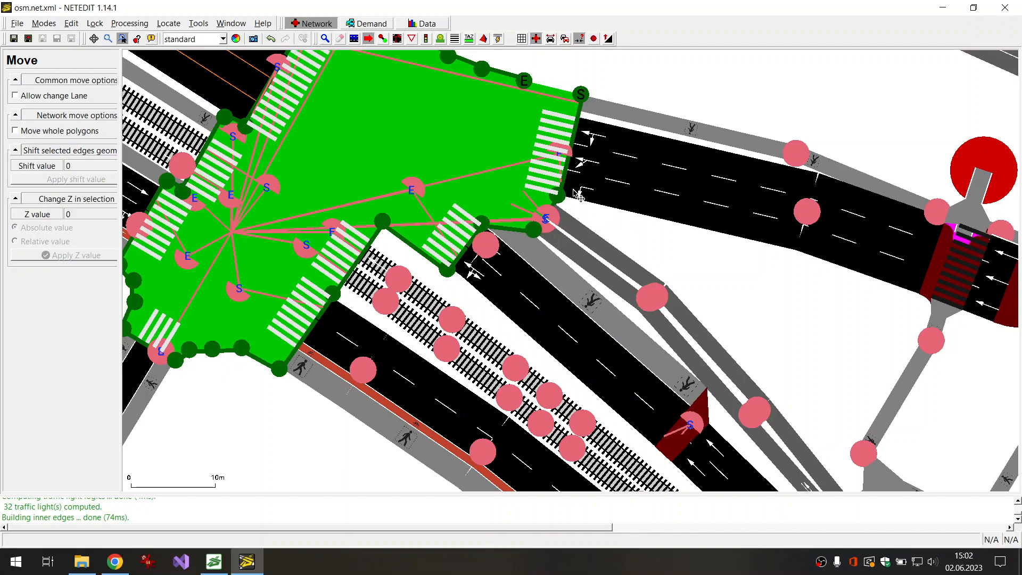
key(Return)
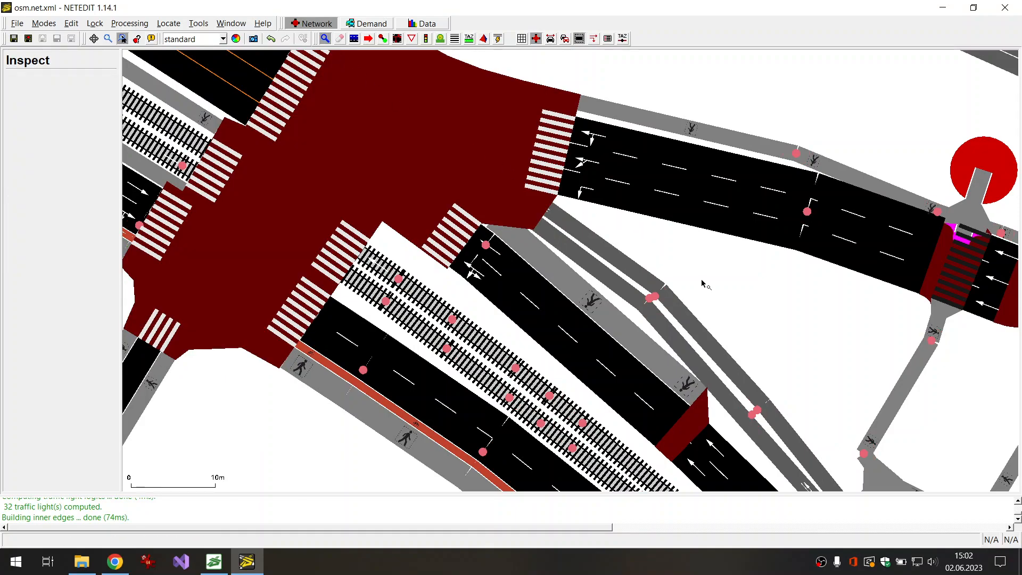
key(F5)
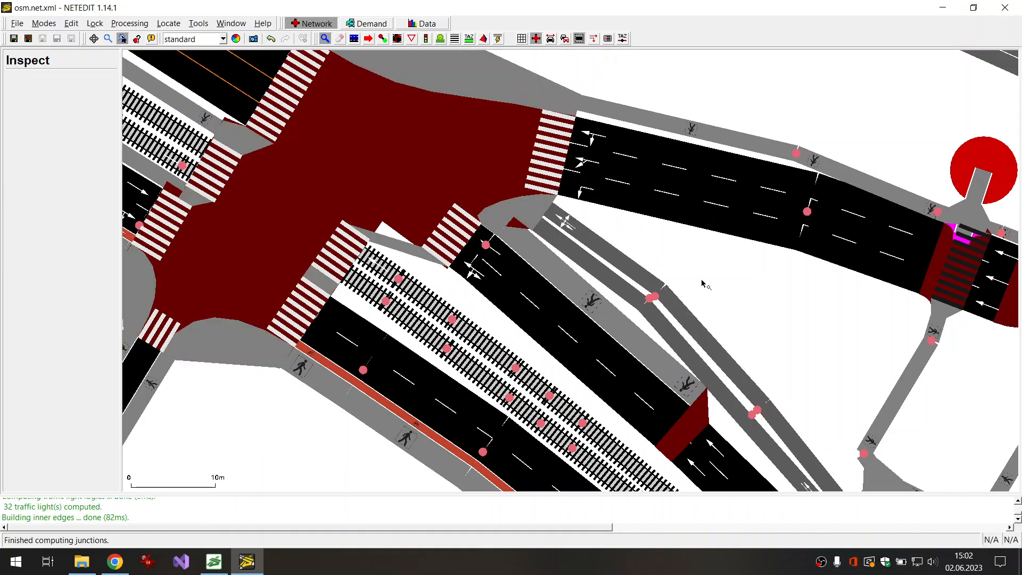
Step: Remove the lane connection from the eastern road's northernmost lane to the outgoing southeastern carriageway
scroll(618, 258, down, 1)
scroll(617, 259, down, 1)
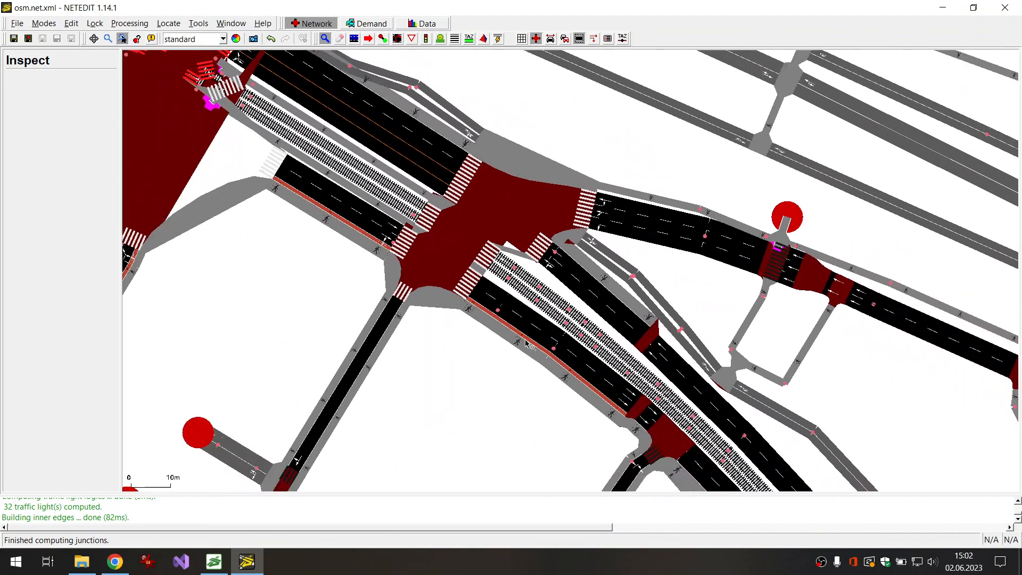
drag(456, 366, 570, 415)
scroll(438, 336, up, 1)
scroll(438, 335, up, 1)
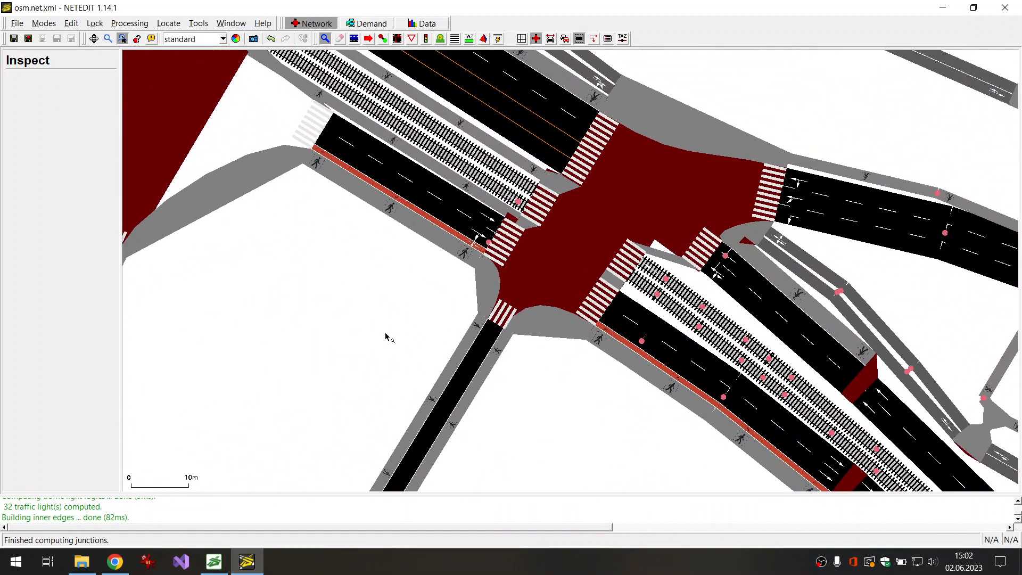
drag(391, 328, 343, 382)
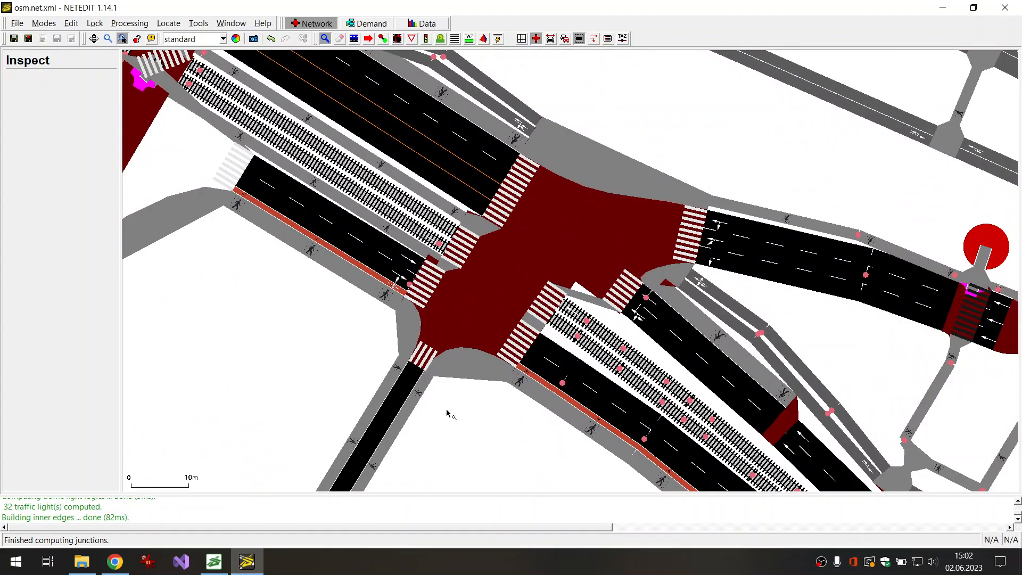
click(397, 39)
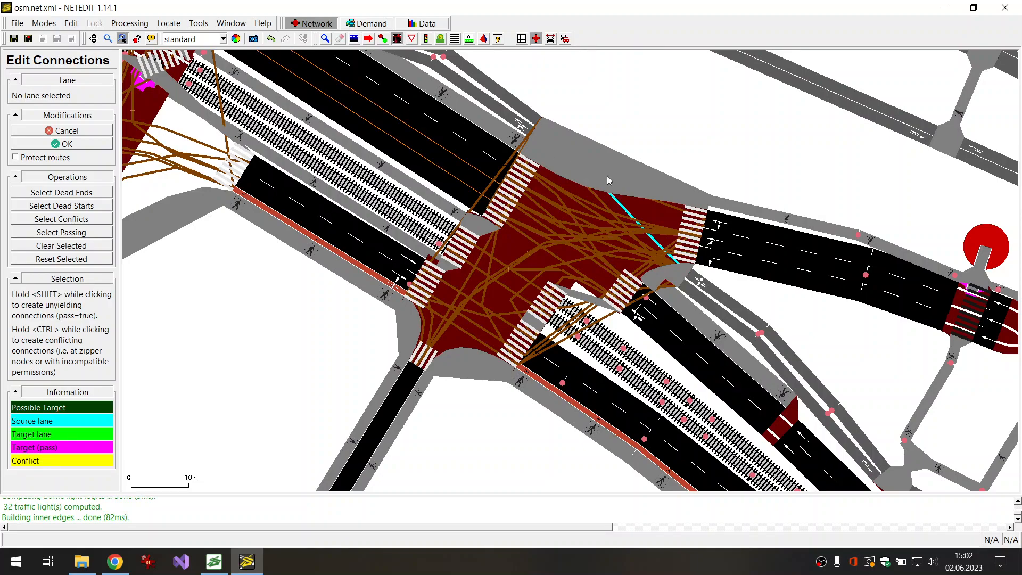
click(727, 229)
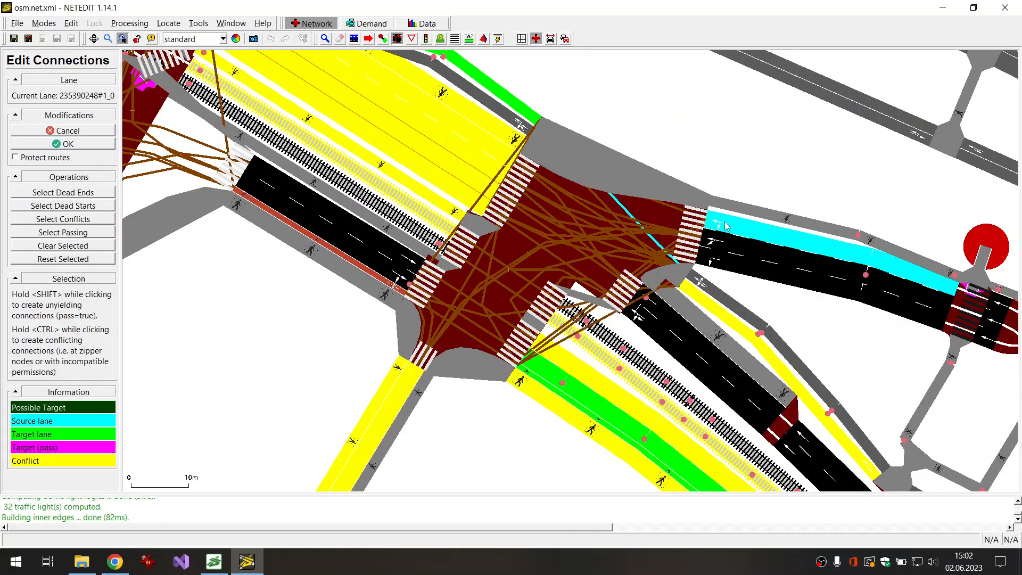
click(539, 380)
click(536, 379)
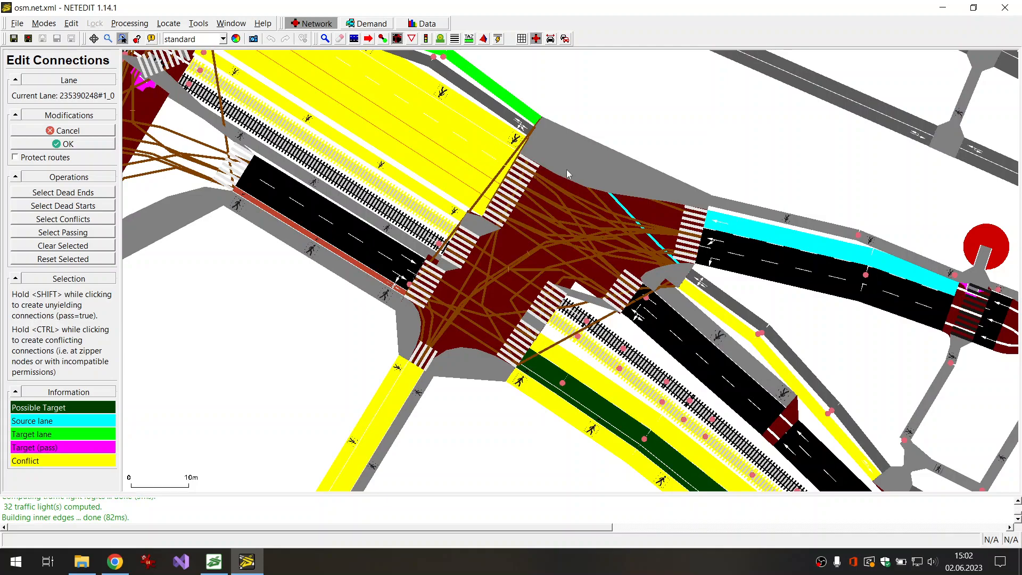
click(726, 245)
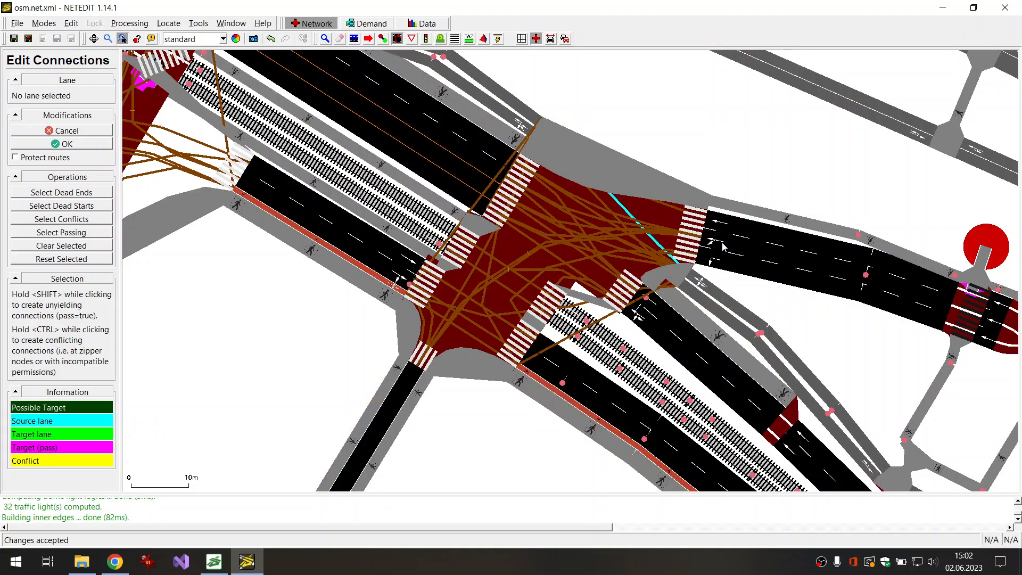
Step: Reassign the connections to the two northernmost northwestern lanes from the eastern road's middle lane to its northernmost lane
click(722, 246)
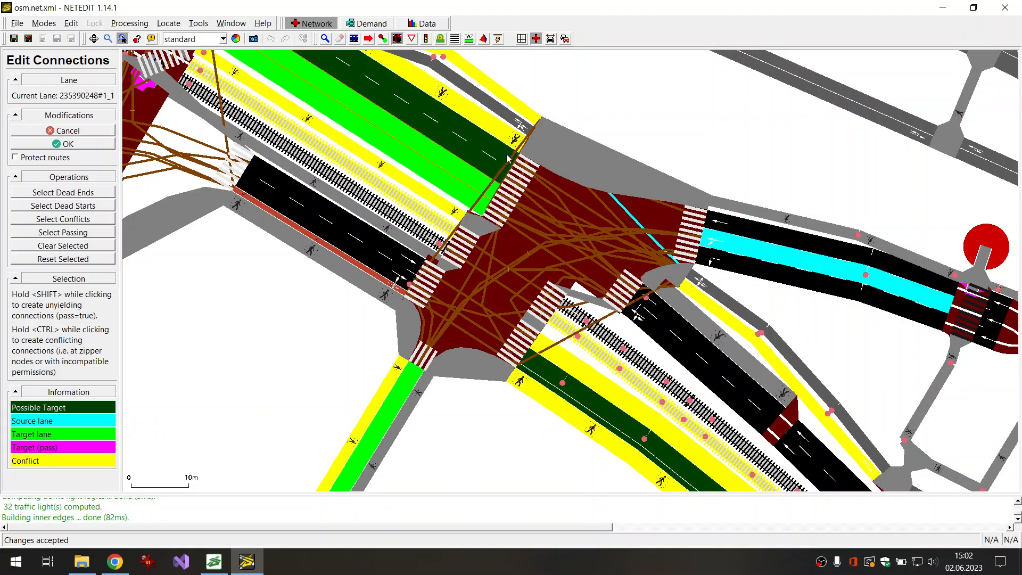
click(723, 243)
click(724, 226)
click(493, 165)
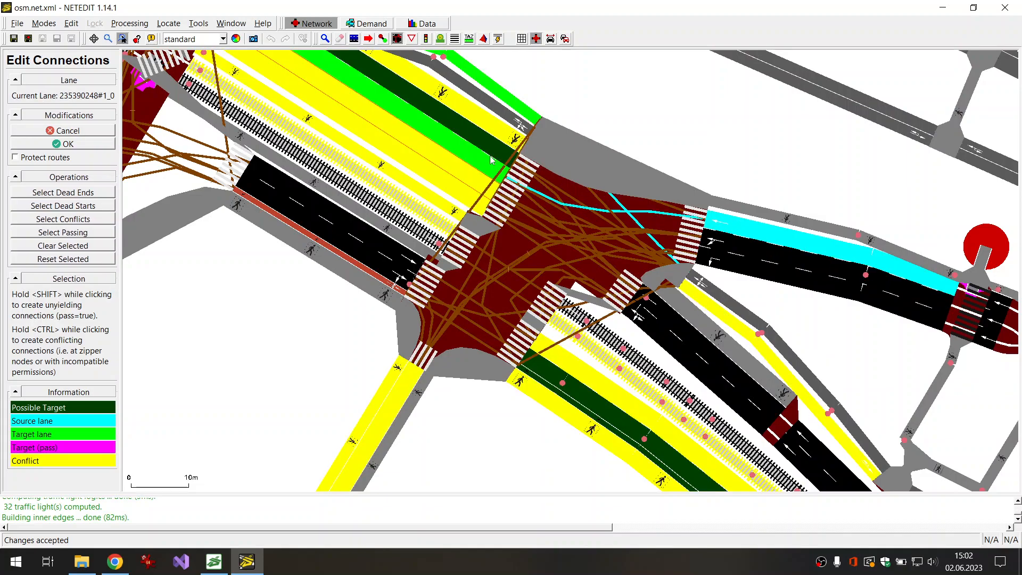
click(749, 257)
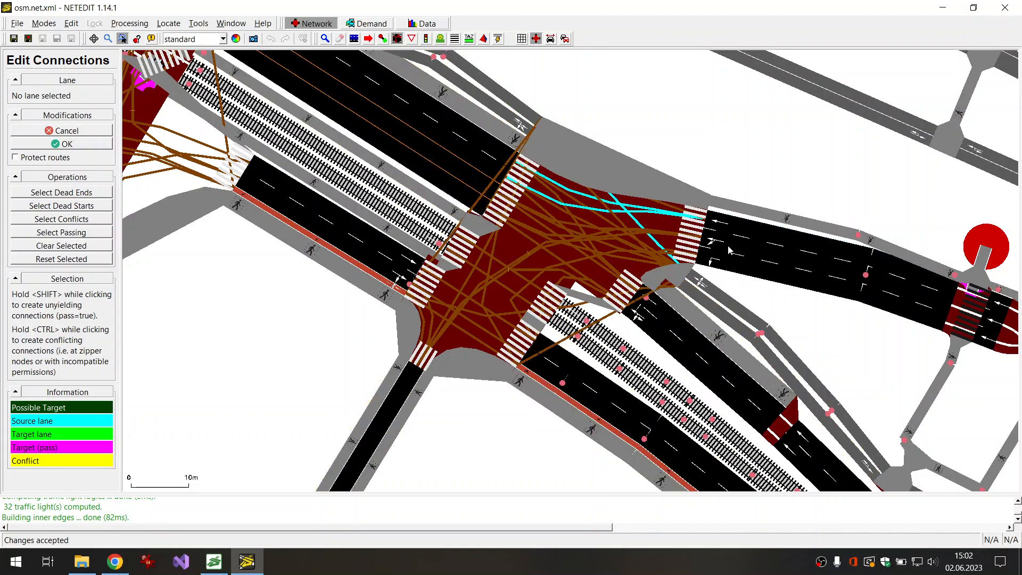
Step: Transfer the connection into the narrow southwestern road from the eastern road's middle lane to its southernmost lane
click(729, 249)
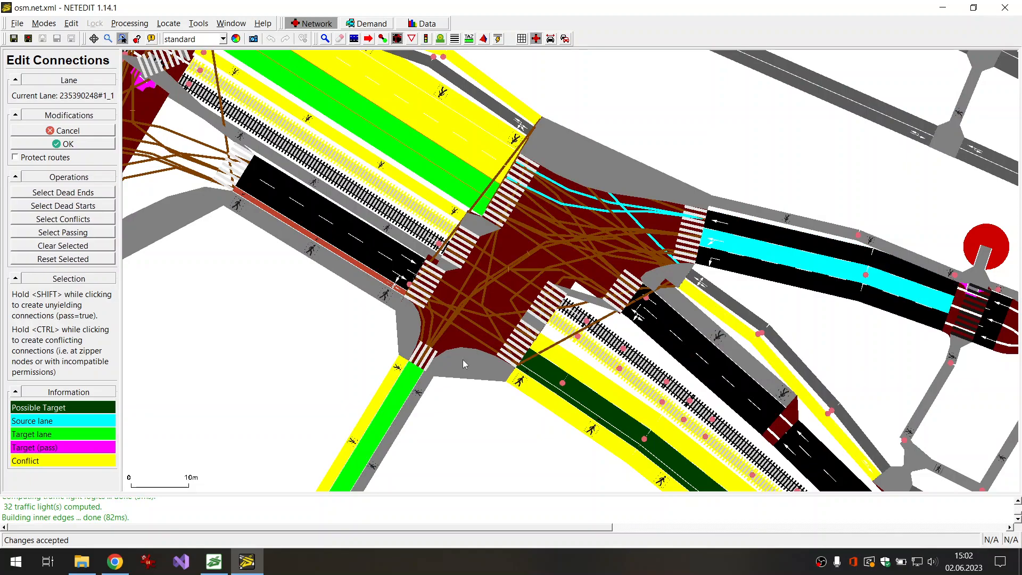
click(408, 382)
click(732, 255)
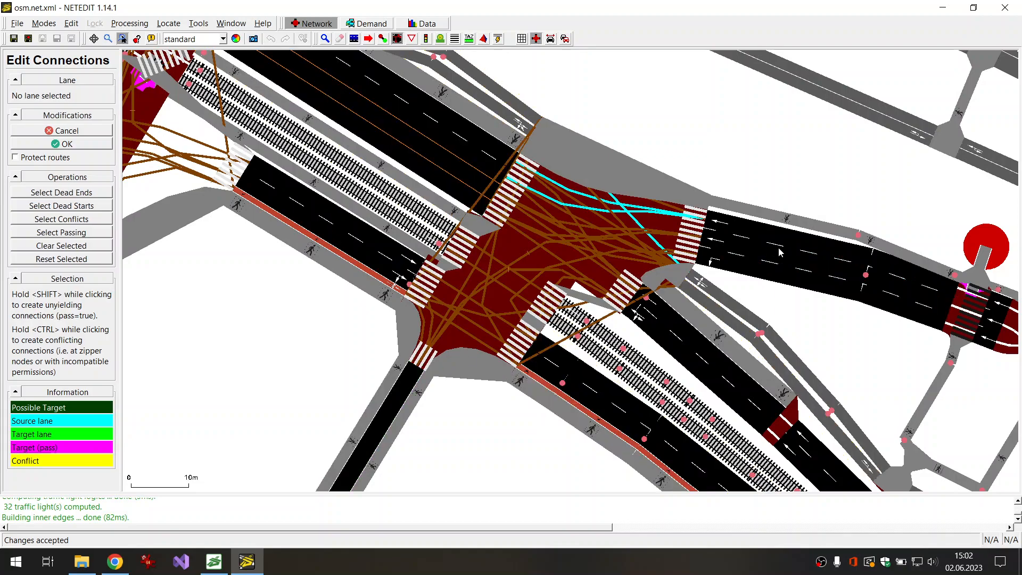
click(725, 264)
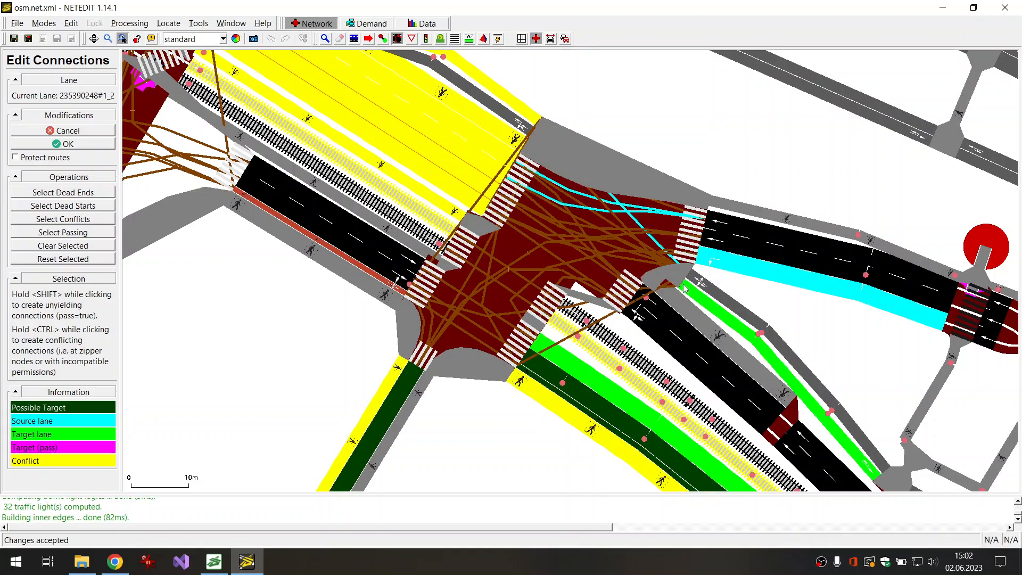
click(411, 379)
key(Return)
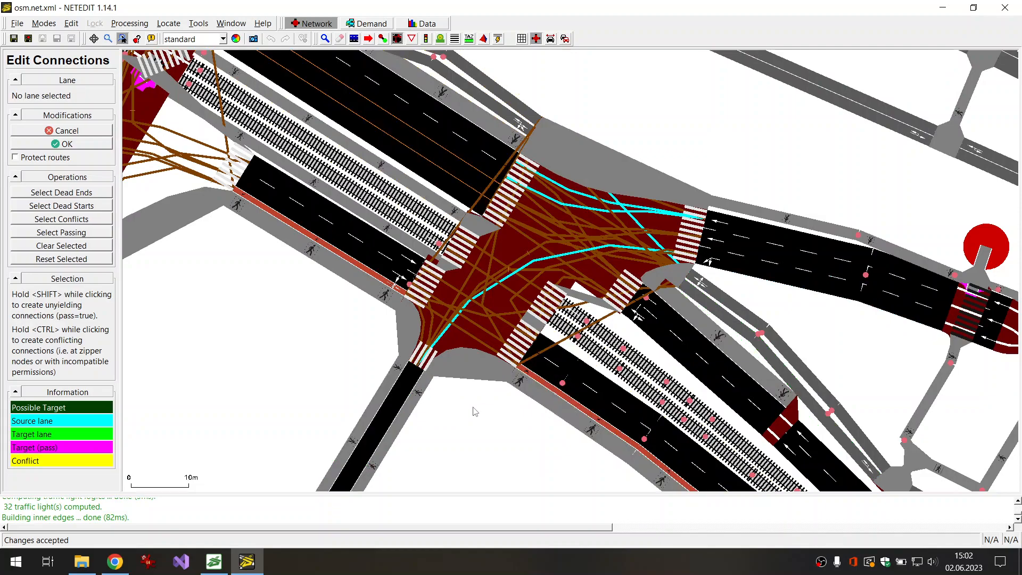
Step: Remove the incoming southeastern dark grey path's connections to the southeastern cycle lane, the southwestern road and the northwestern road lanes
click(703, 285)
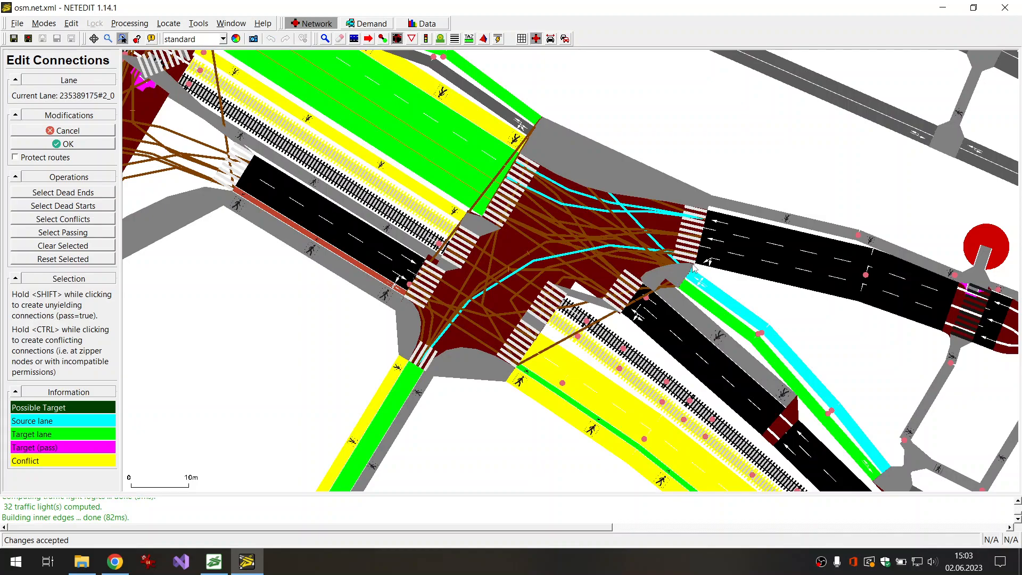
click(529, 376)
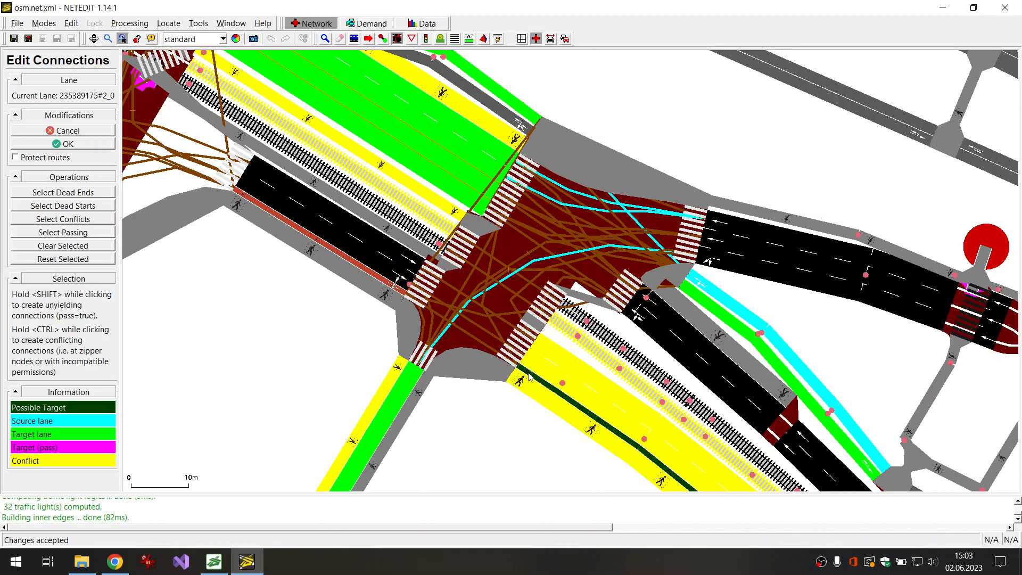
click(409, 387)
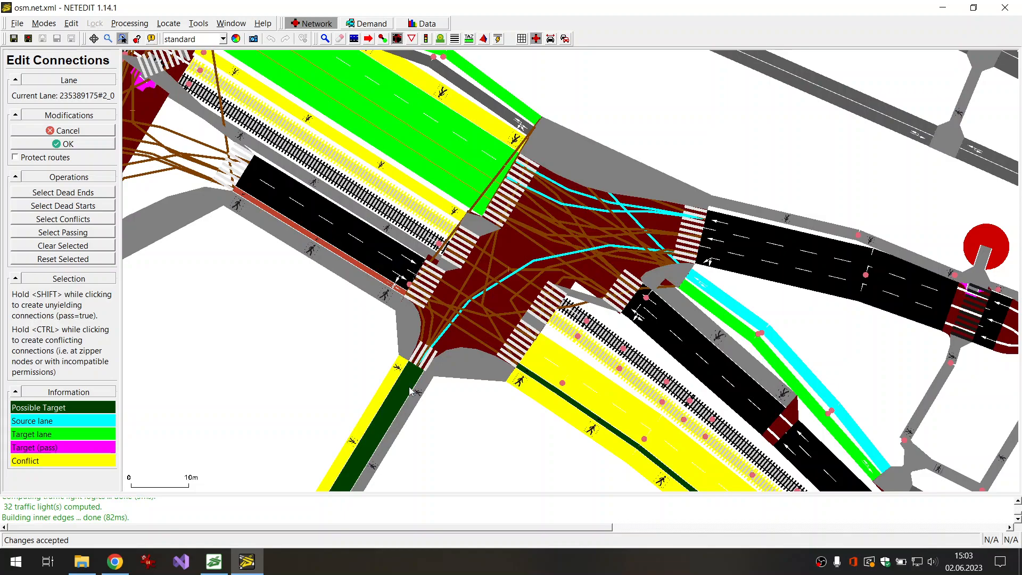
key(Return)
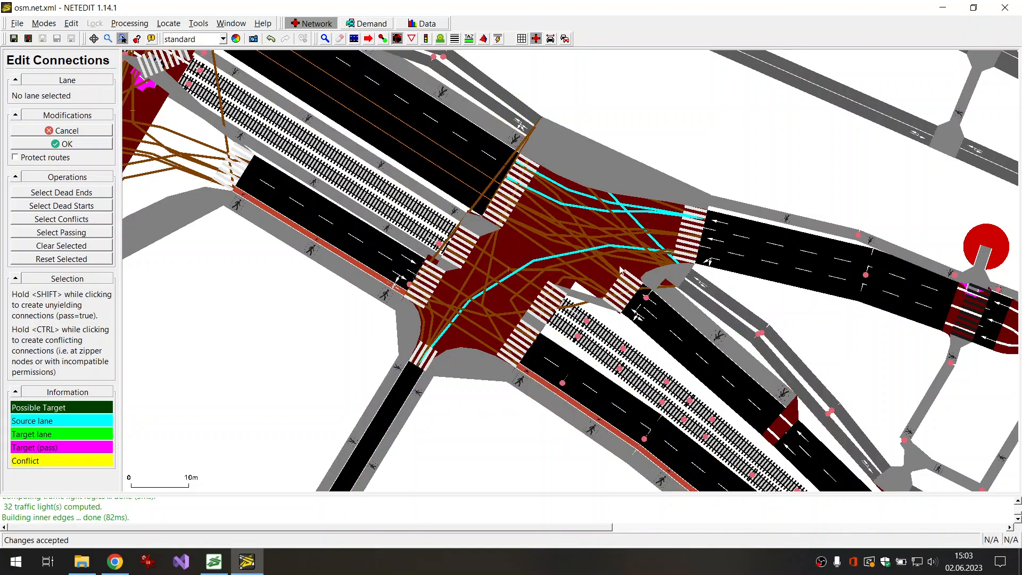
click(697, 281)
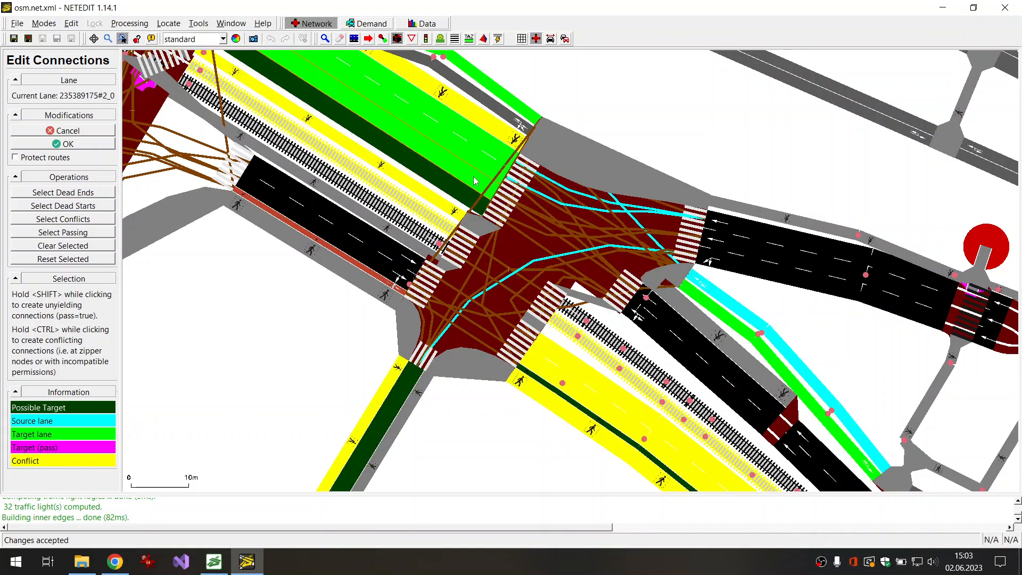
key(Return)
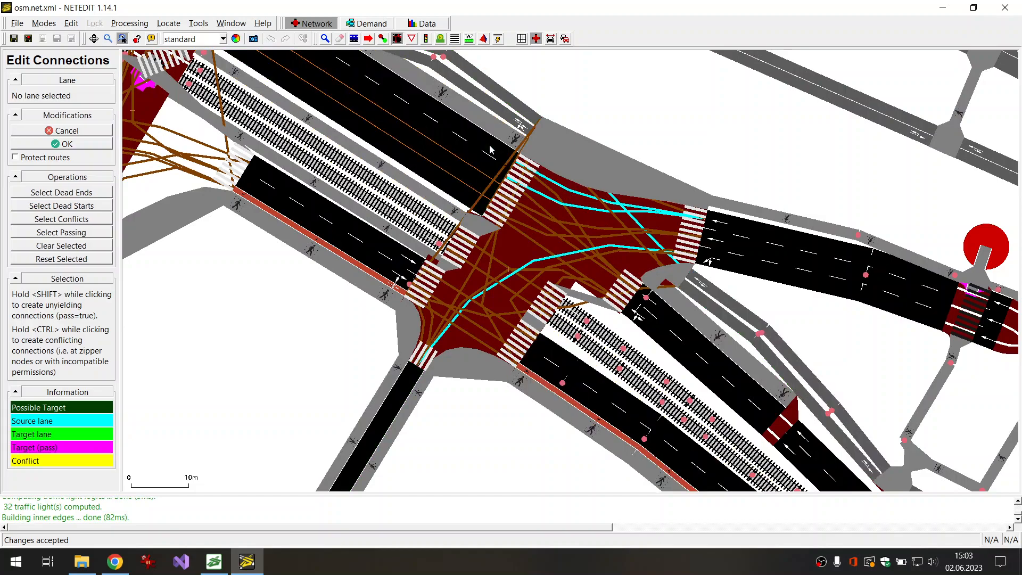
Step: Remove the incoming northwestern dark grey path's connections to the northwestern road lanes, the southeastern cycle lane and the southwestern road
click(512, 120)
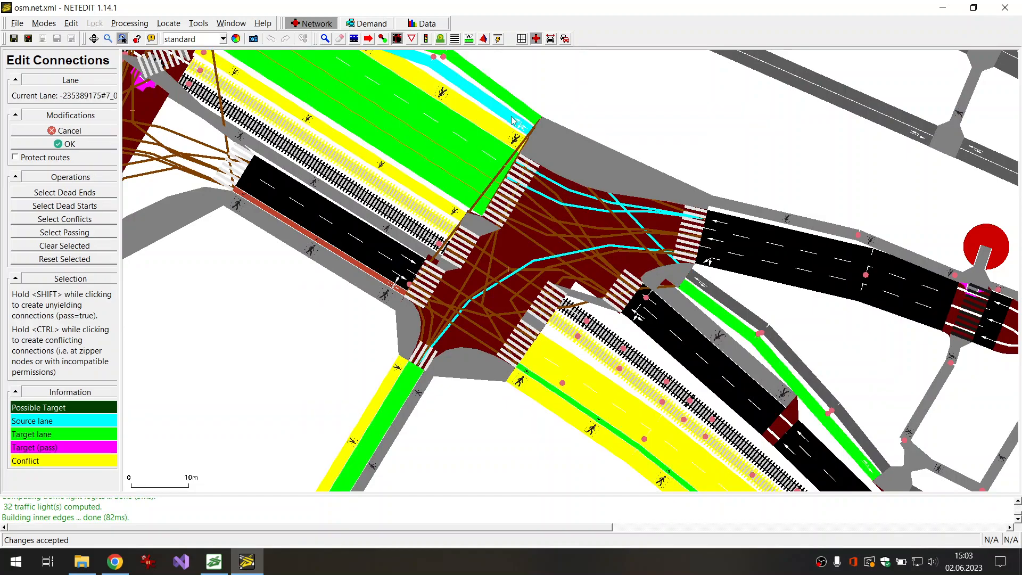
click(504, 157)
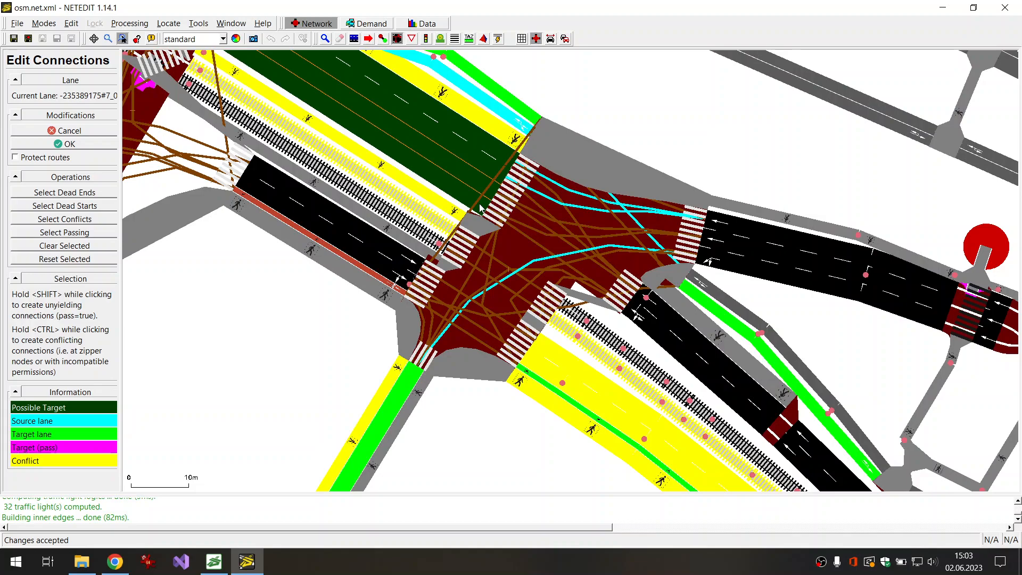
click(533, 378)
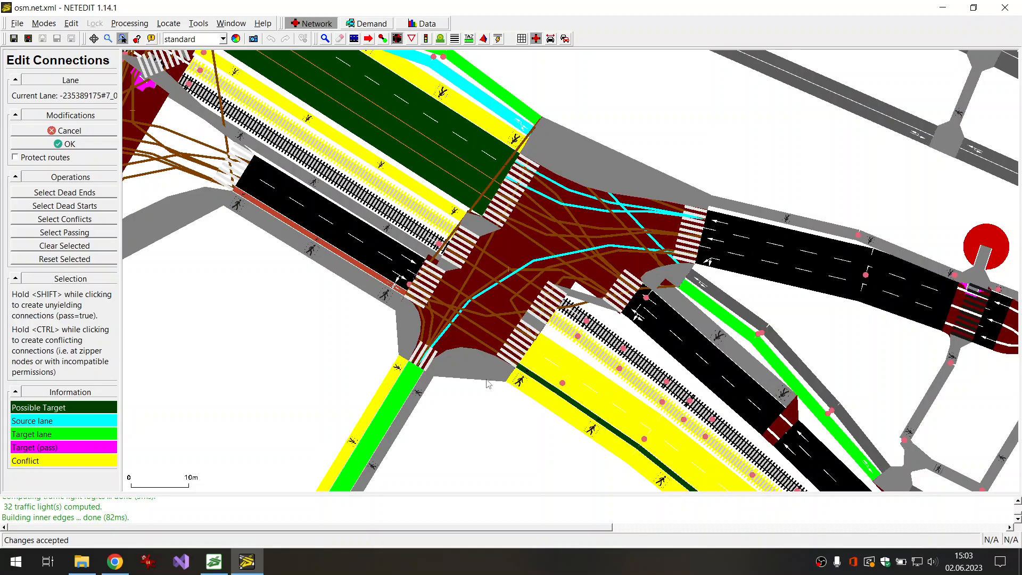
click(403, 390)
key(Return)
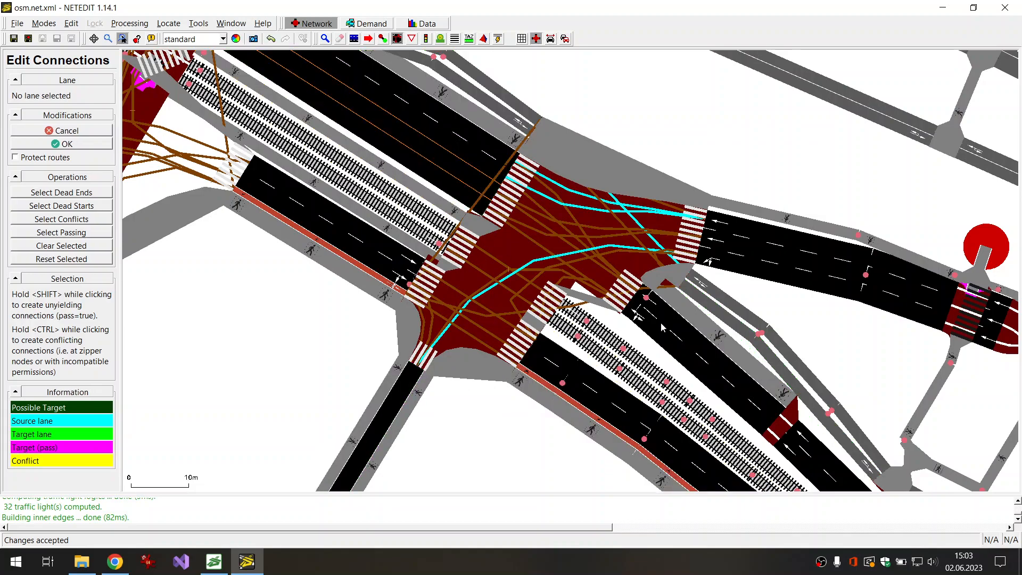
Step: Route the incoming southeastern road's northern lane into the northwestern road's third lane from the north and its southern lane into the southernmost
click(662, 316)
click(486, 187)
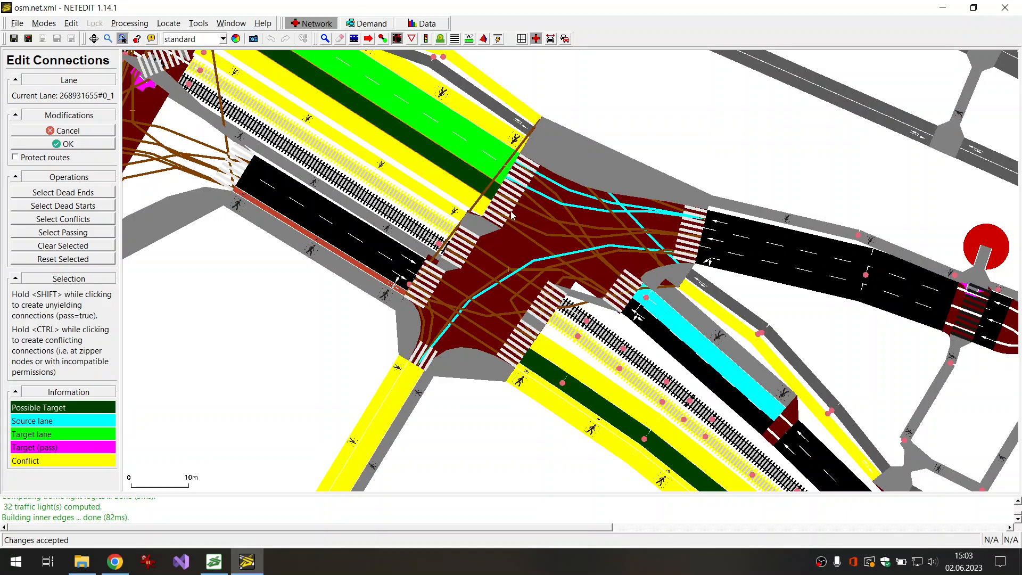
key(Return)
click(639, 320)
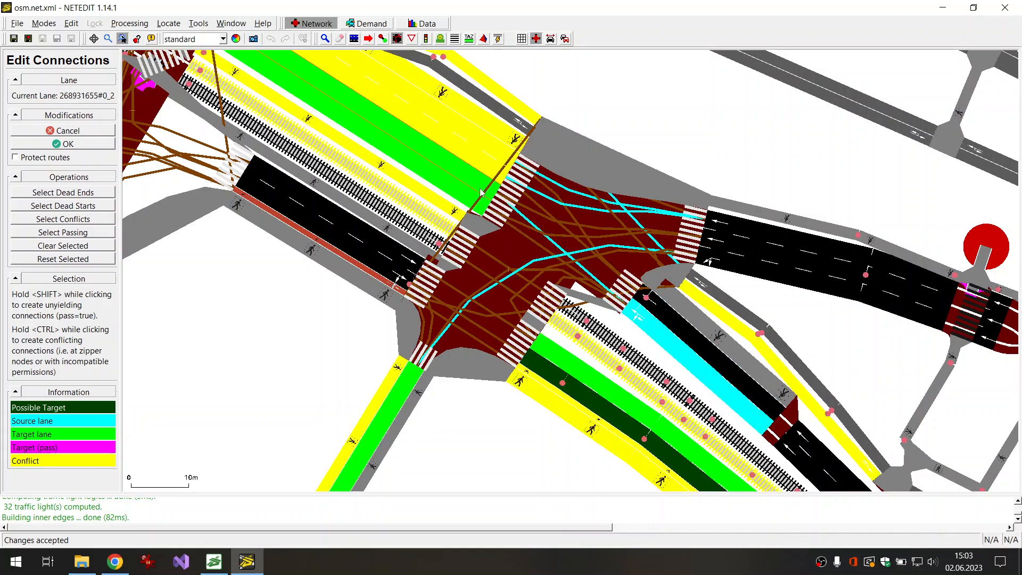
key(Return)
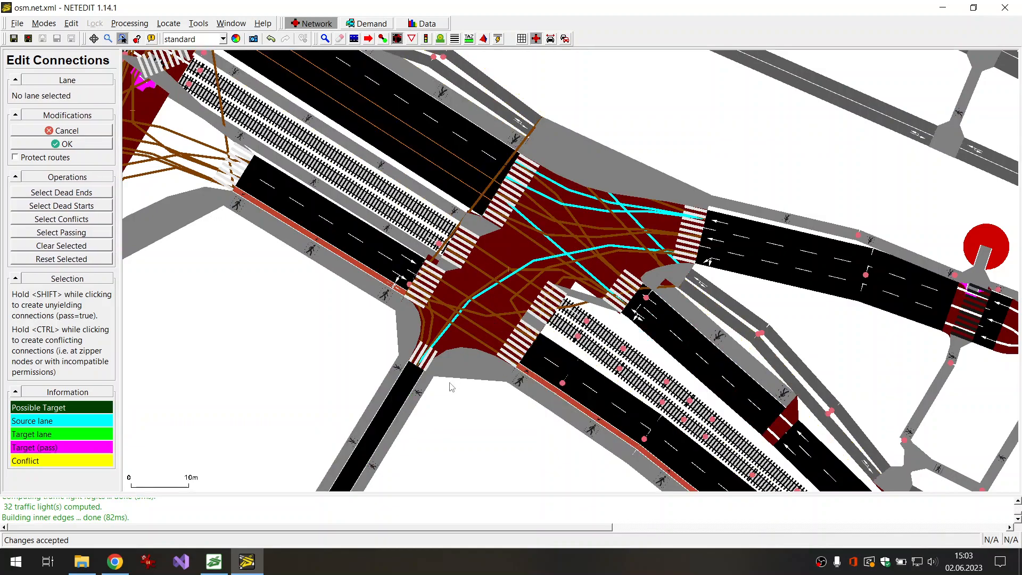
Step: Remove the northwestern road's red cycle lane connections to the southeastern and northern dark grey paths at the junction
click(400, 277)
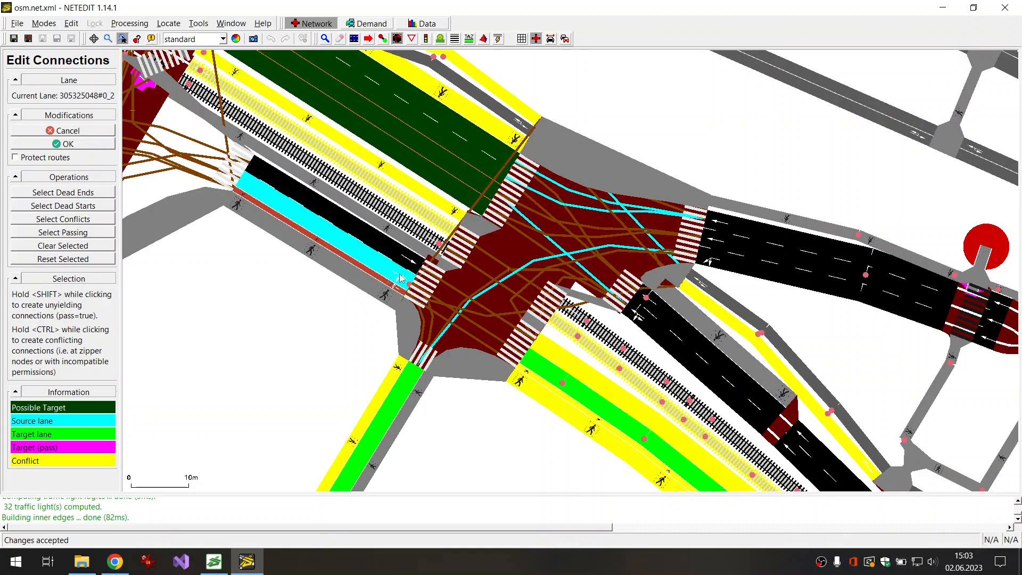
key(Escape)
click(393, 289)
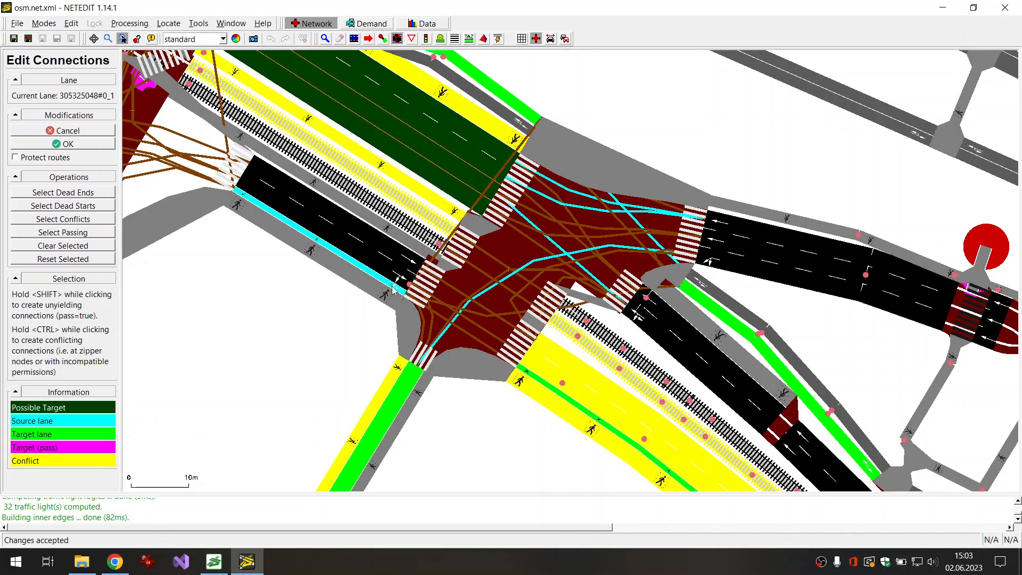
click(690, 289)
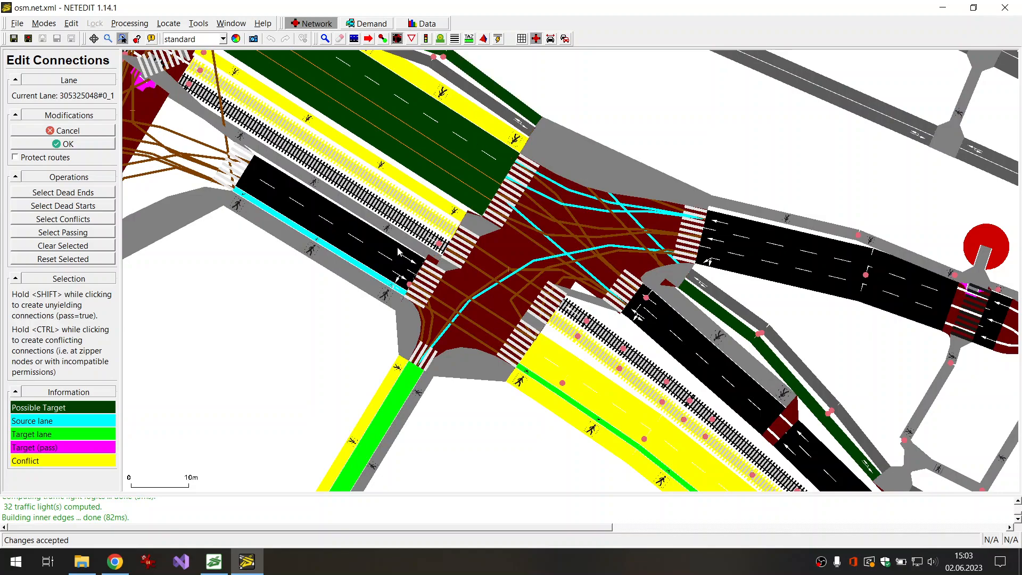
key(Return)
click(411, 262)
key(Escape)
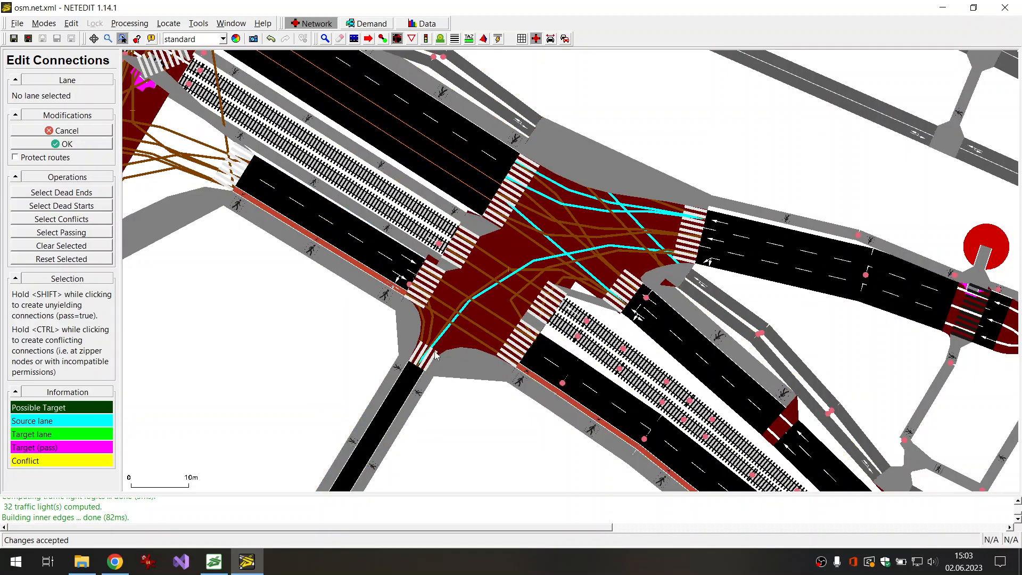
Step: Examine the traffic light program of the joined central junction
drag(468, 413, 403, 472)
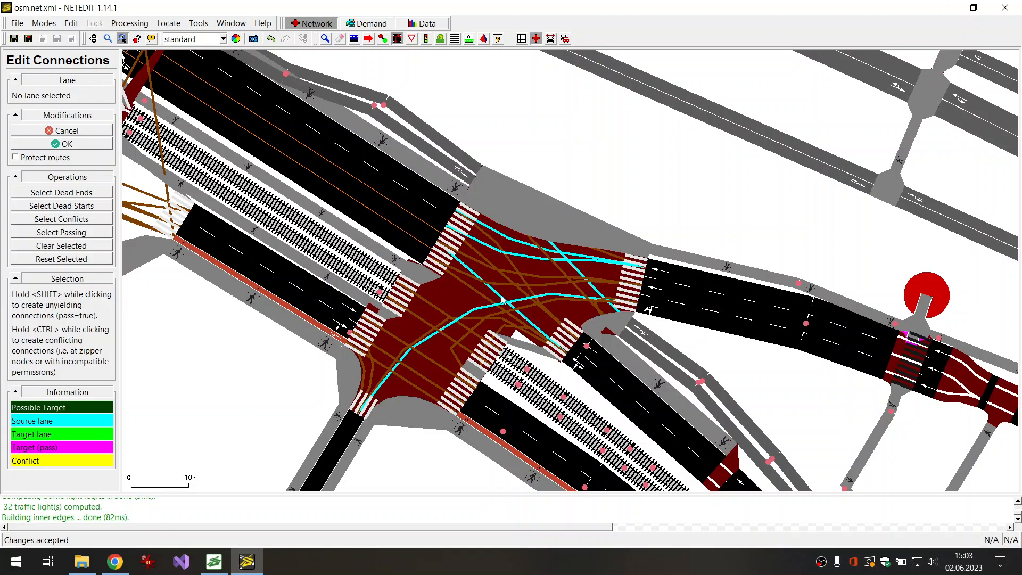
scroll(480, 293, up, 1)
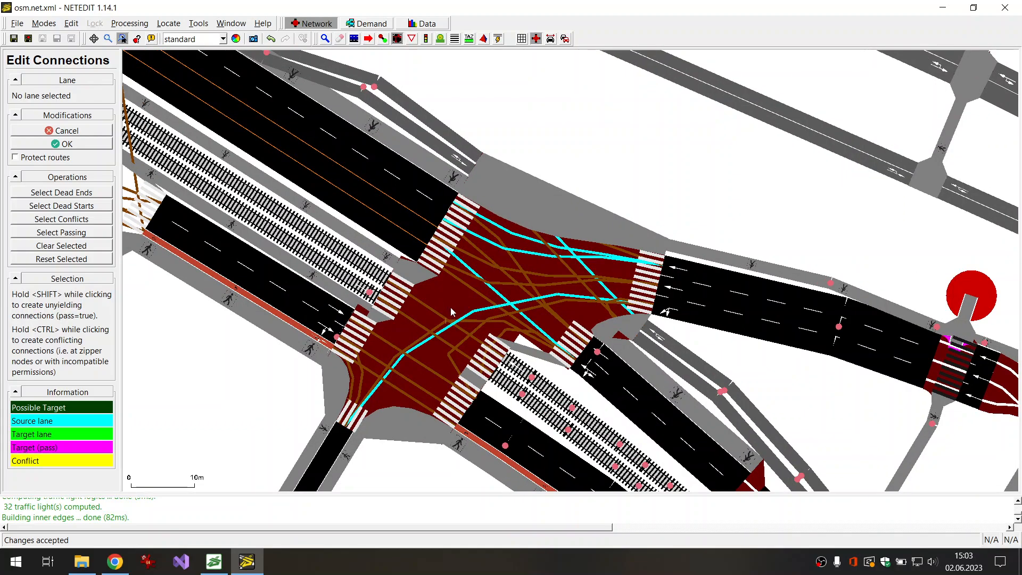
drag(451, 293, 462, 250)
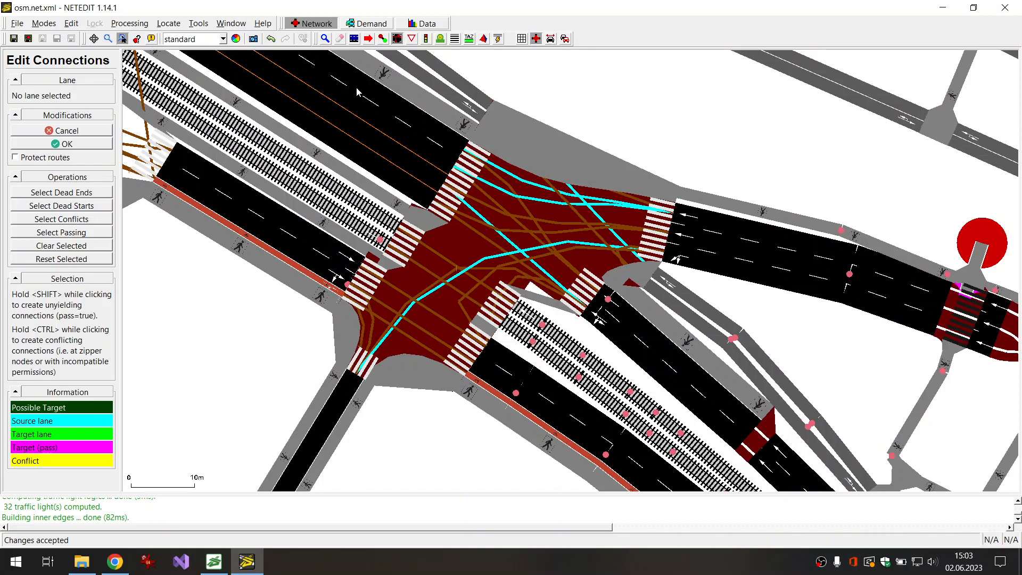
click(325, 44)
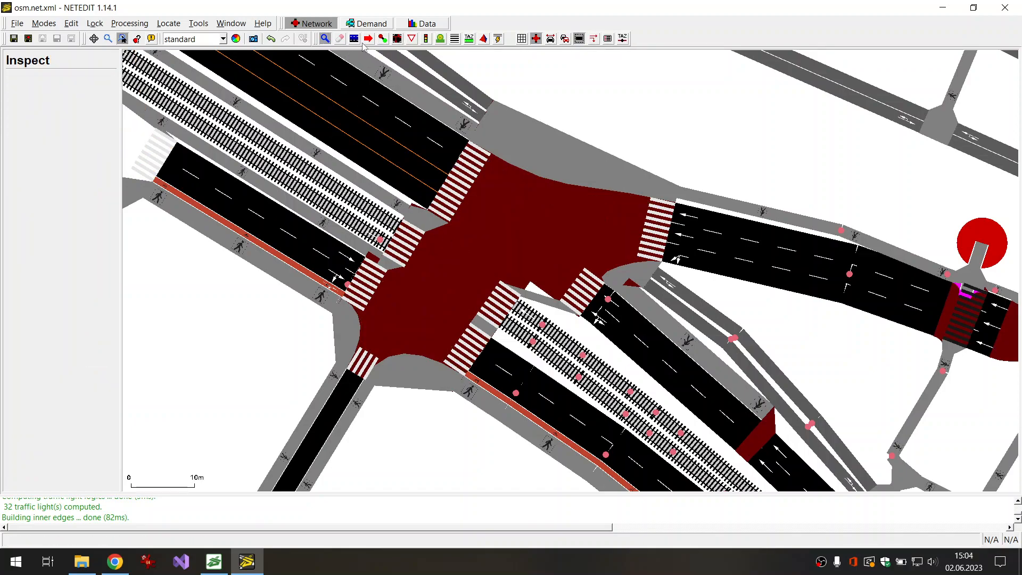
click(426, 39)
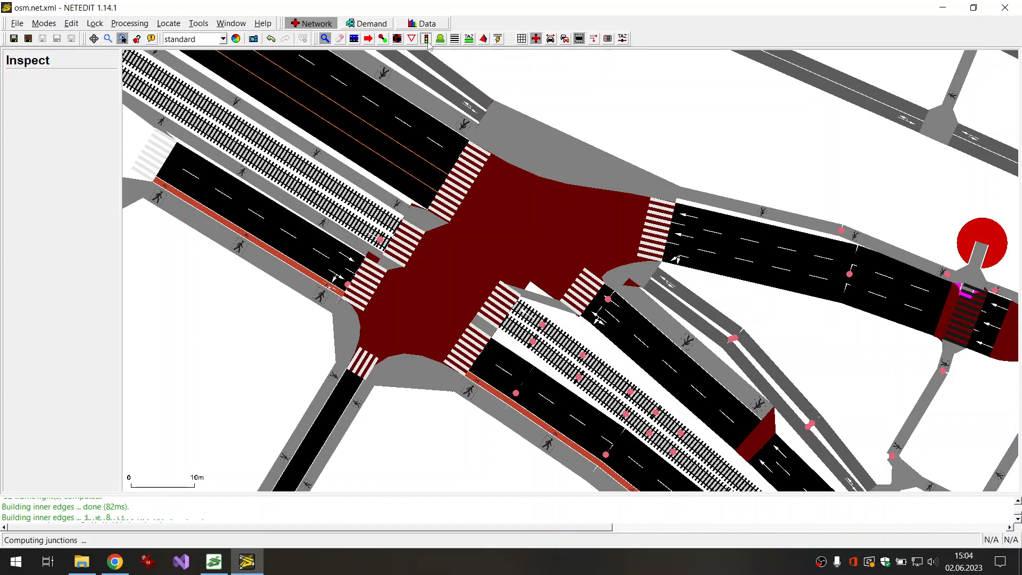
click(417, 291)
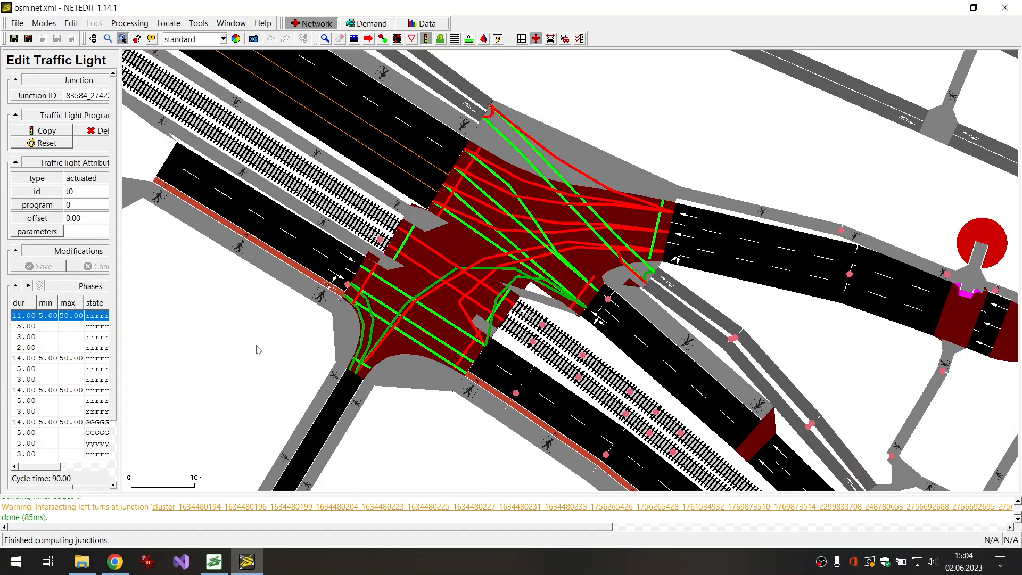
Step: Display the lane connections and mark the turnaround connection at the junction end of the southeastern dark grey path as uncontrolled
click(324, 41)
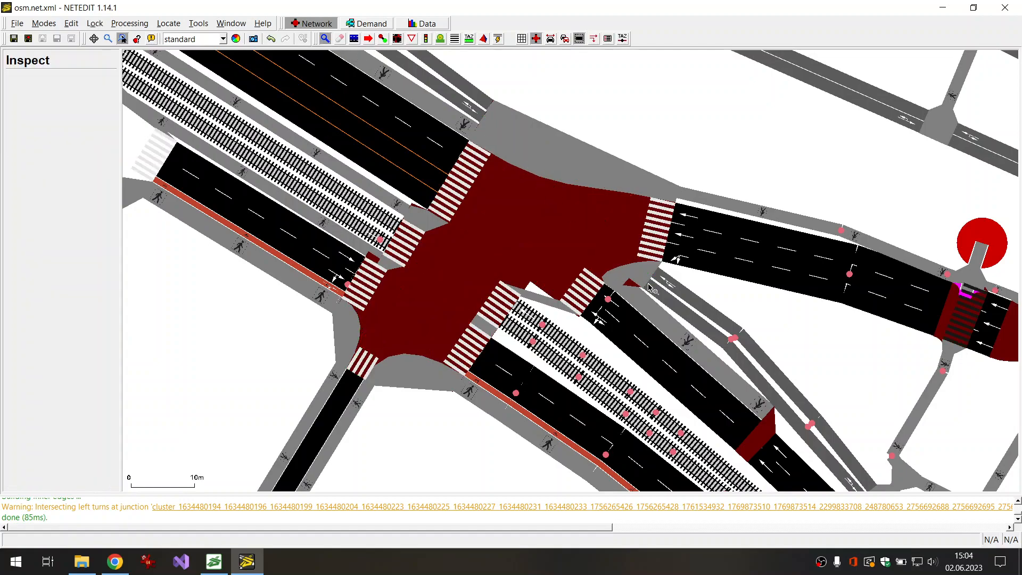
click(593, 40)
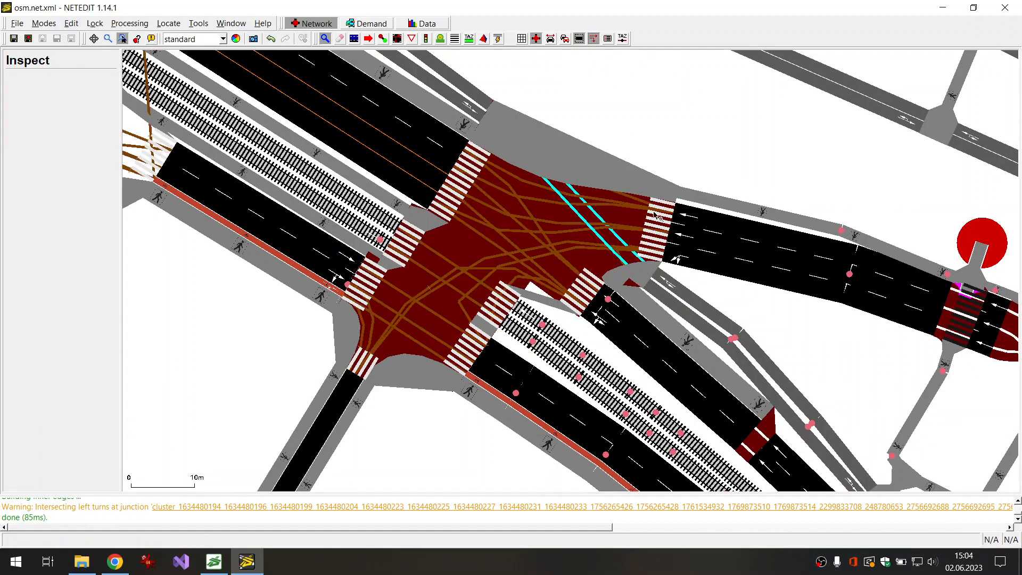
scroll(672, 260, up, 8)
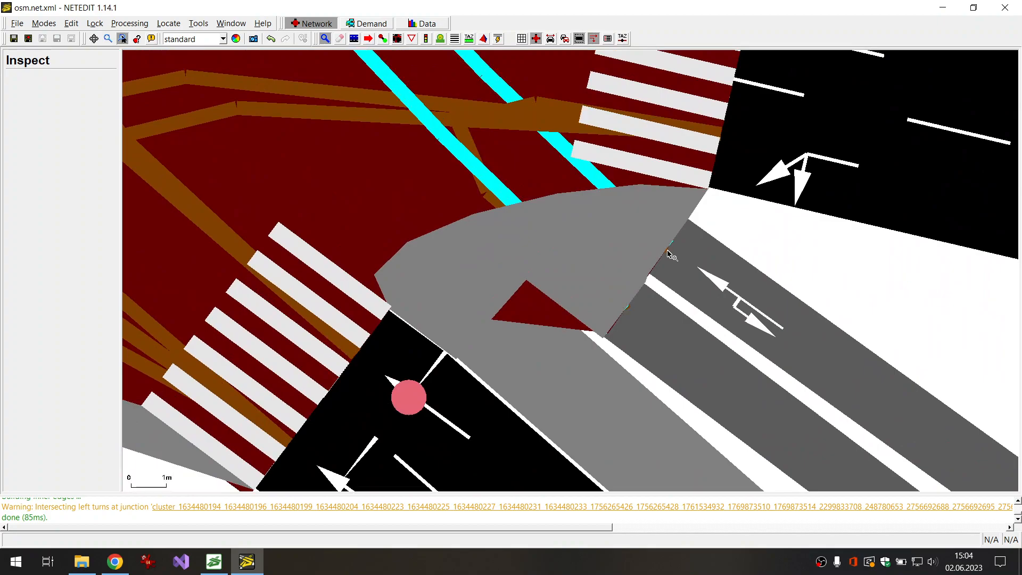
click(672, 260)
scroll(645, 277, up, 2)
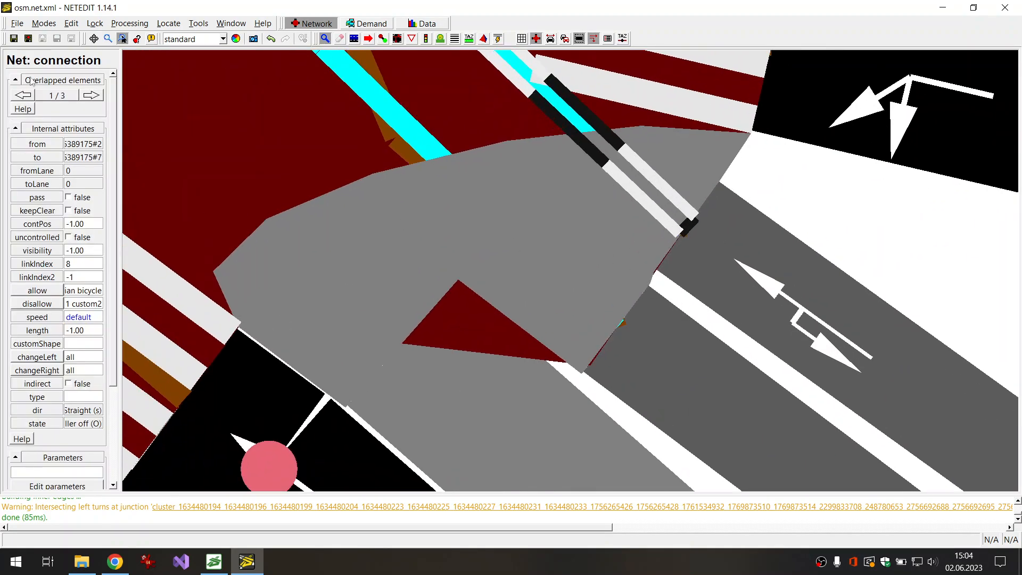
click(91, 96)
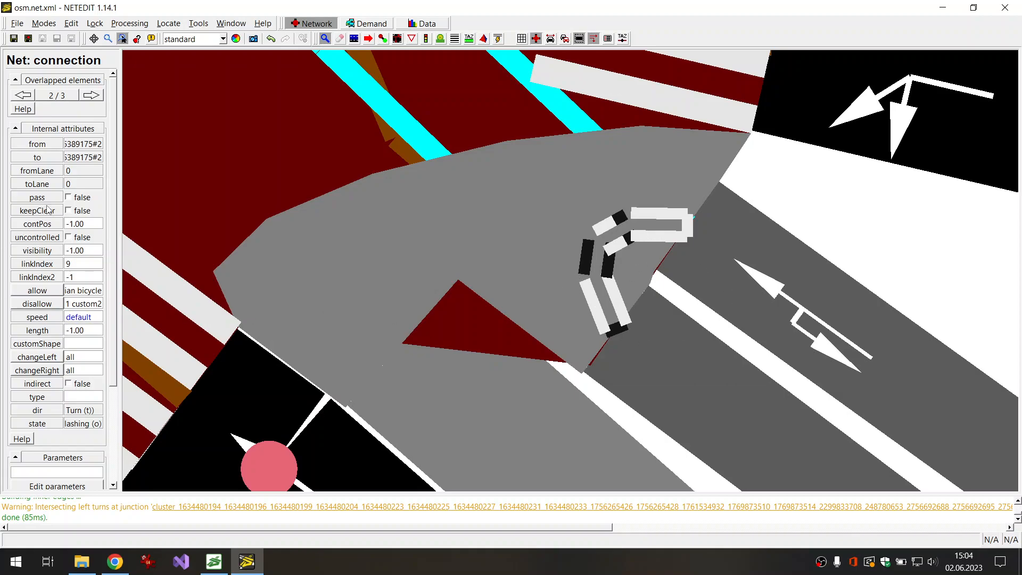
click(69, 238)
scroll(646, 223, down, 10)
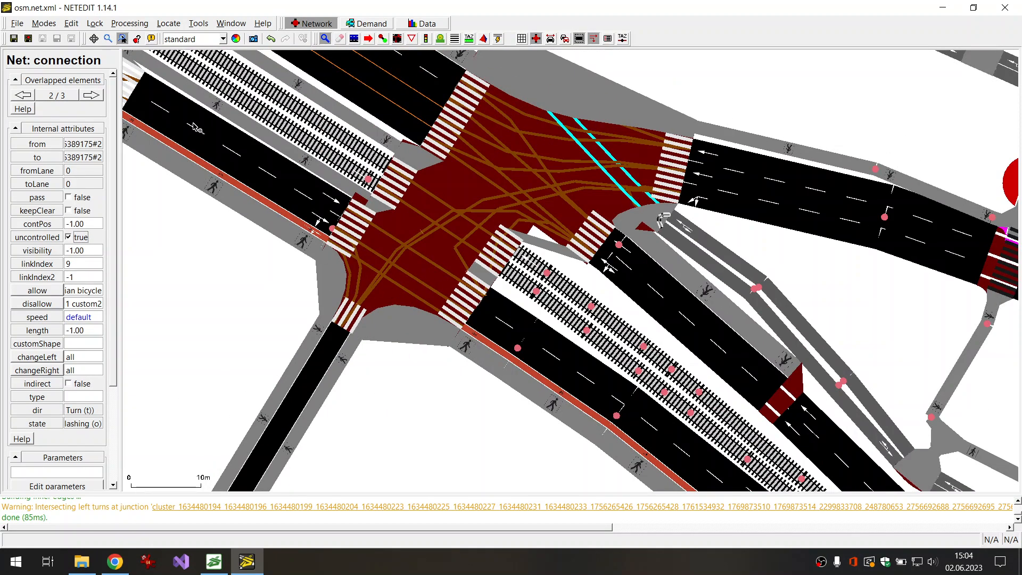
Step: Save the network with the invalid crossings removed
click(27, 37)
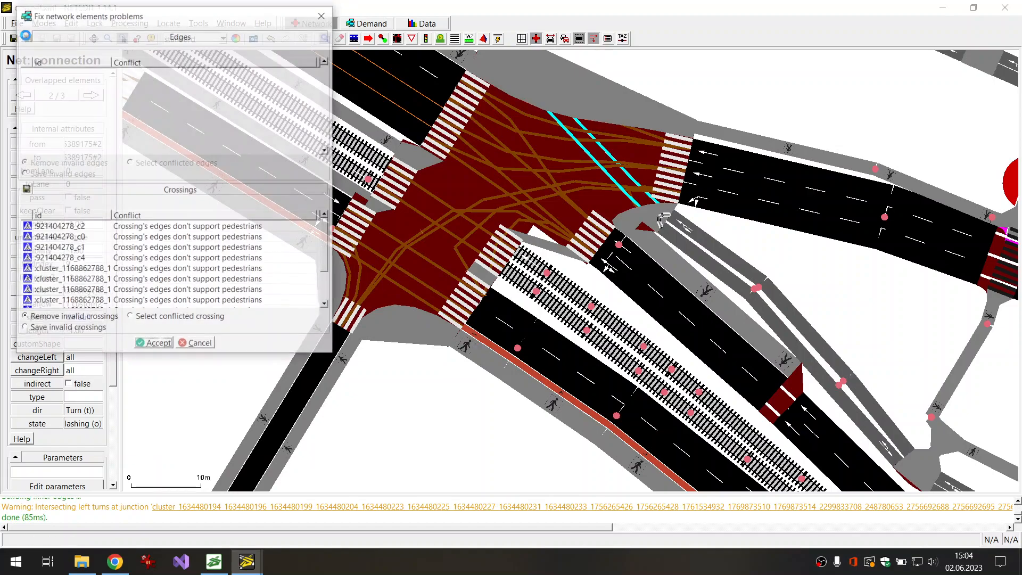
scroll(192, 269, down, 2)
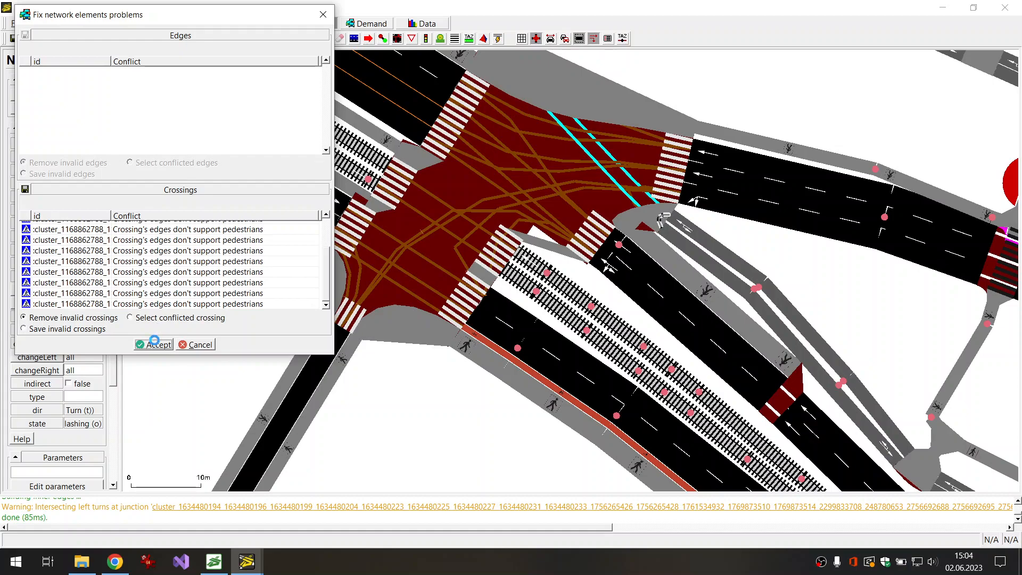
click(155, 346)
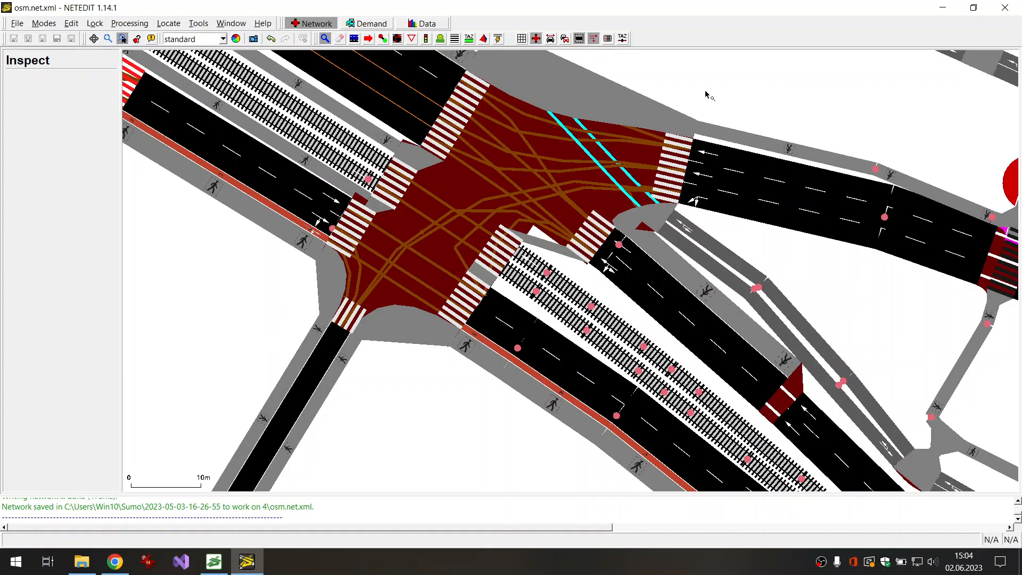
scroll(721, 87, down, 3)
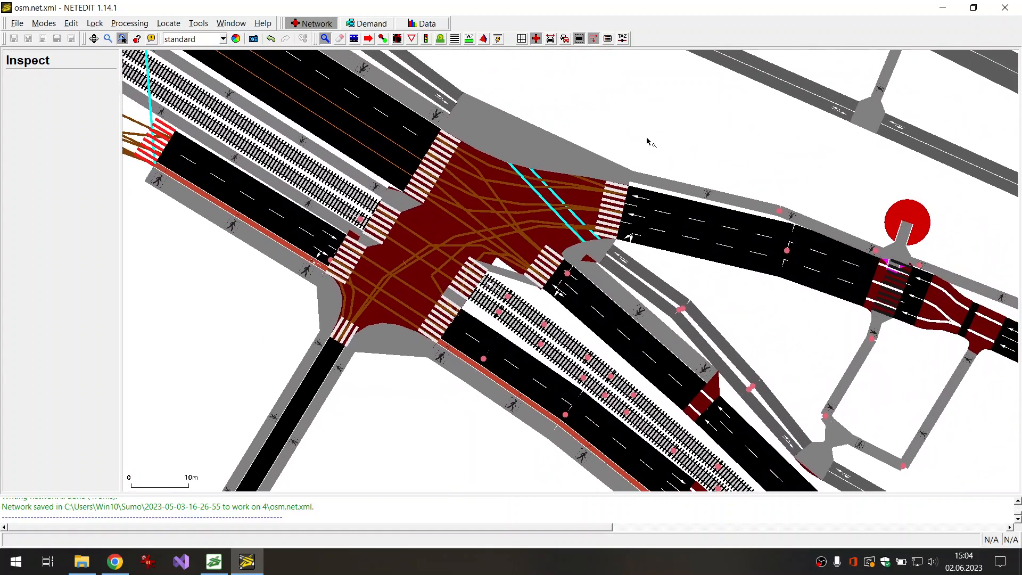
scroll(651, 142, up, 2)
Step: Close the network editor and the simulation window, and run the build batch file in the project folder
click(1005, 7)
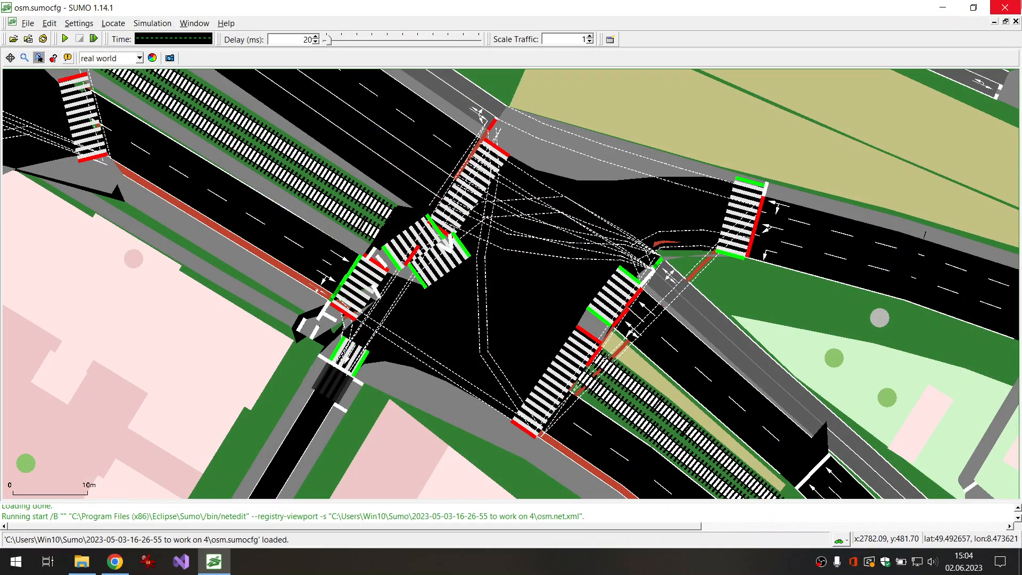
click(1014, 6)
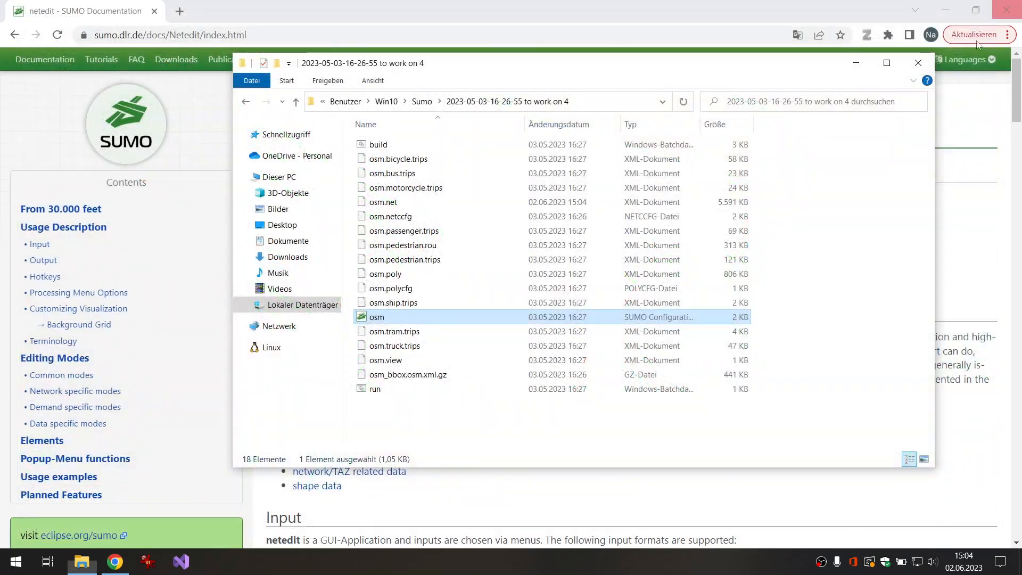
double_click(402, 144)
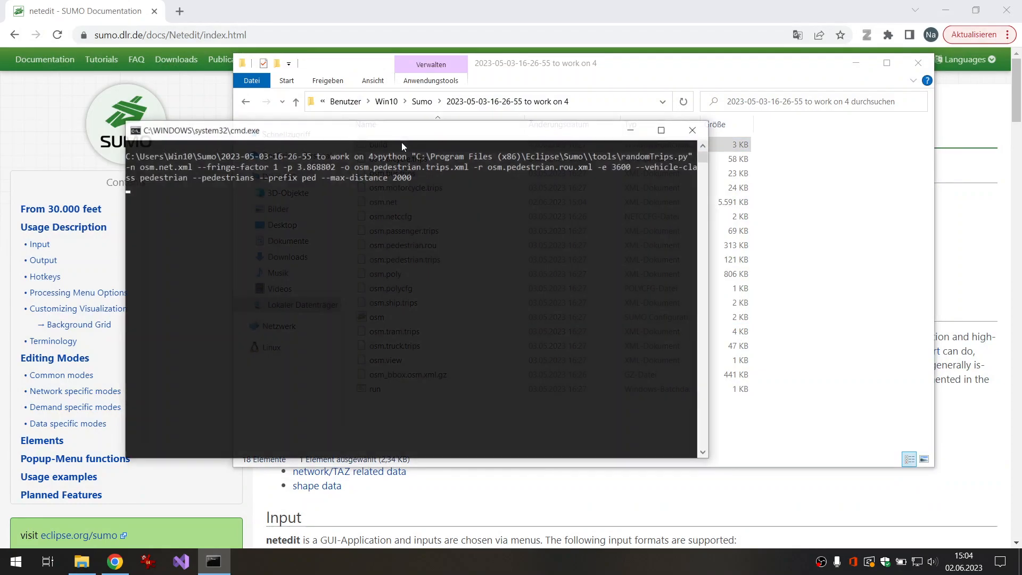